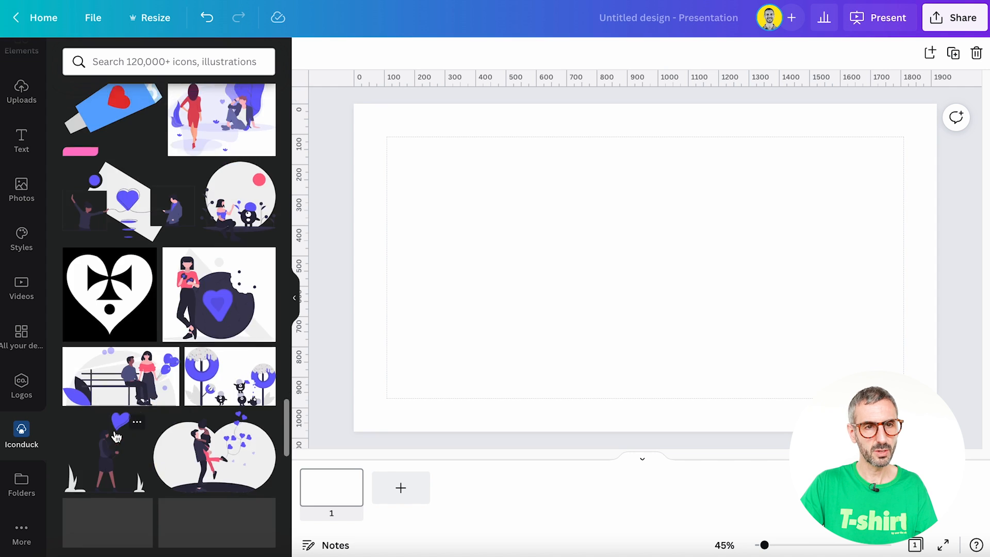
# - Search the Iconduck icon library for tiger and browse the results
pyautogui.scroll(7, 116, 436)
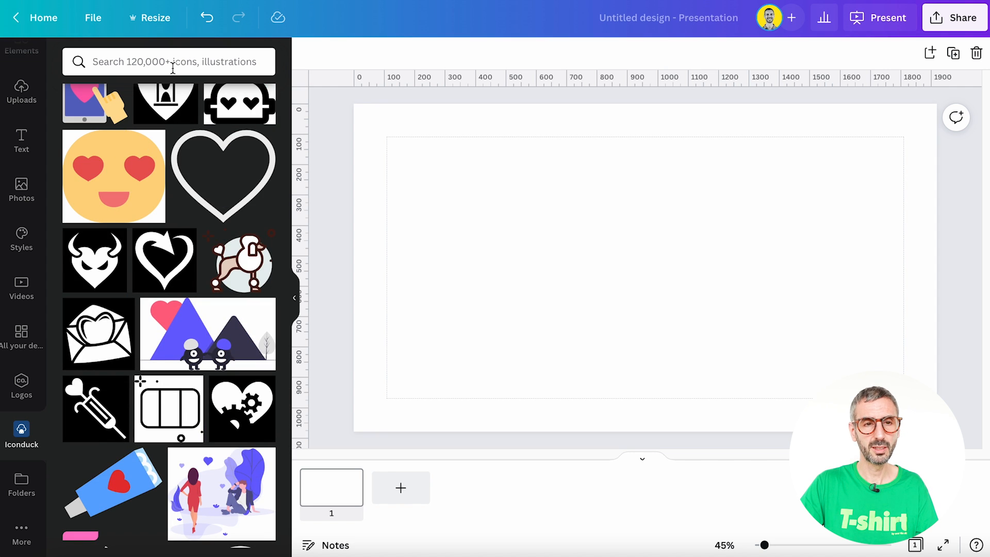
pyautogui.click(228, 63)
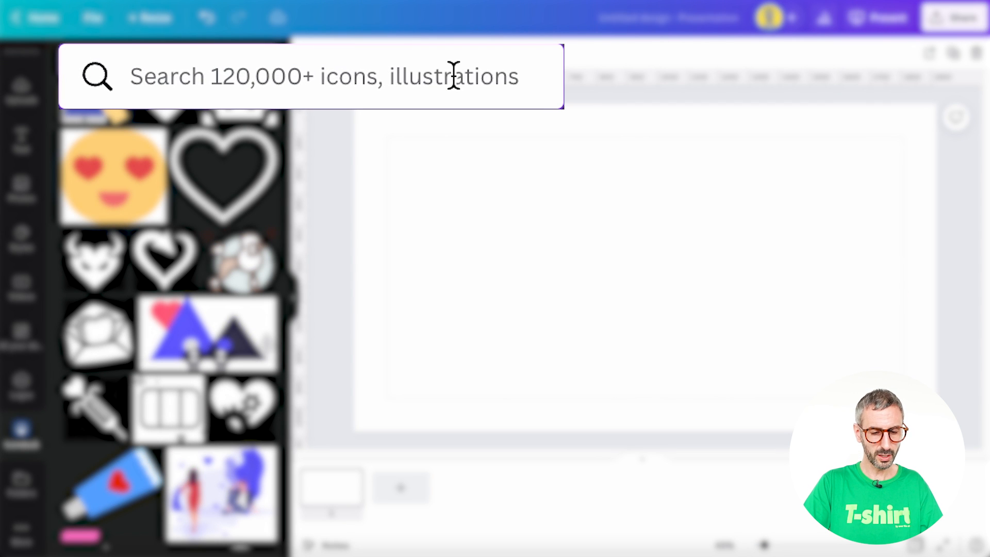
pyautogui.write('tiger')
pyautogui.press('Return')
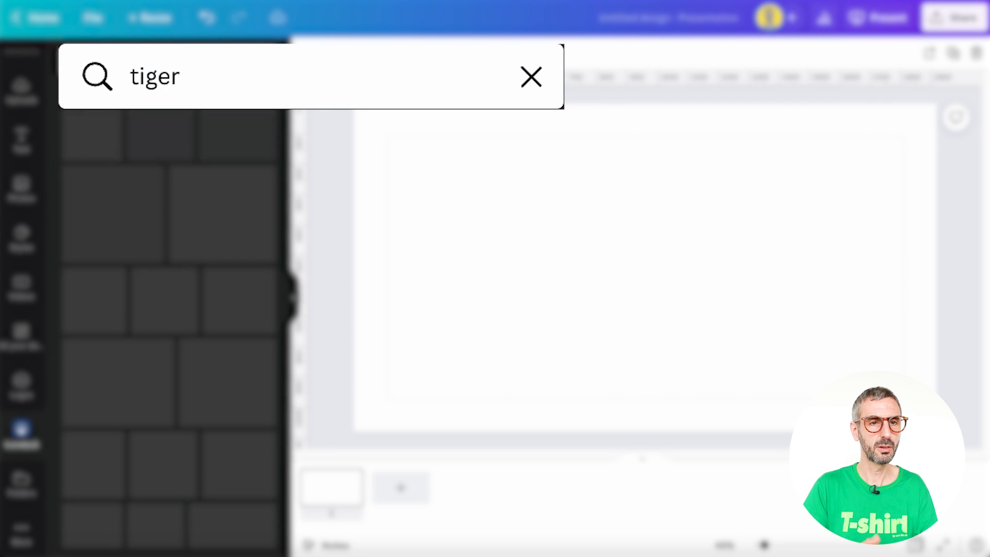
pyautogui.scroll(-3, 95, 253)
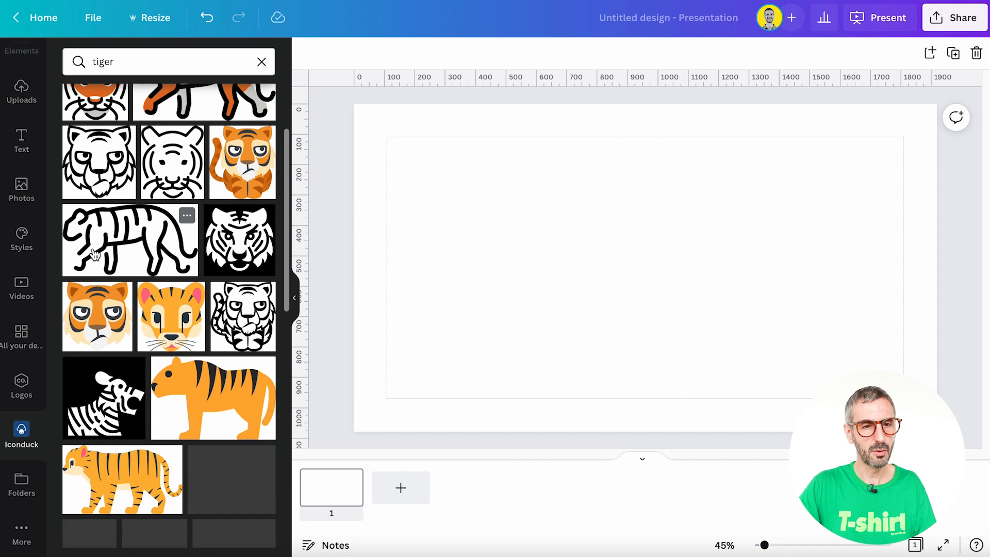
pyautogui.scroll(3, 100, 289)
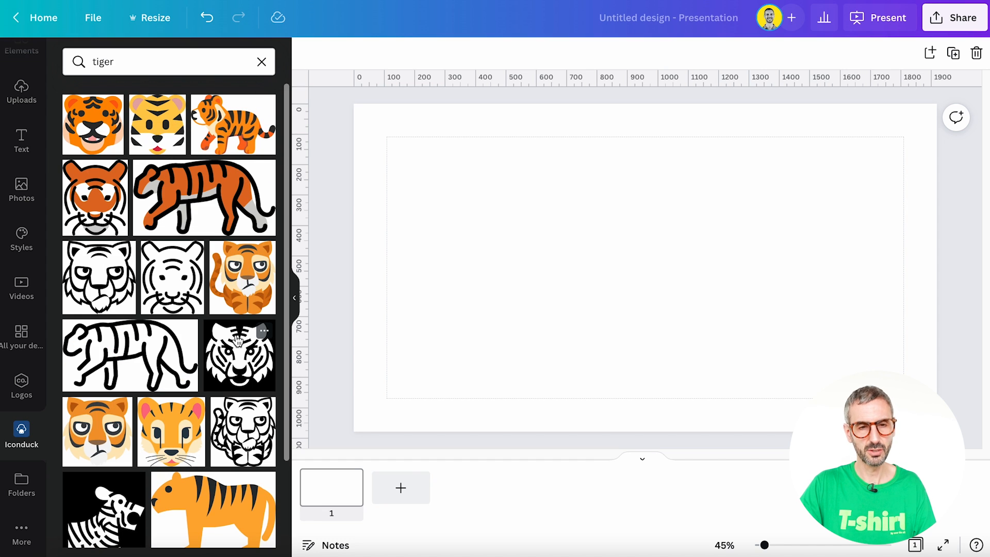
pyautogui.scroll(-3, 238, 341)
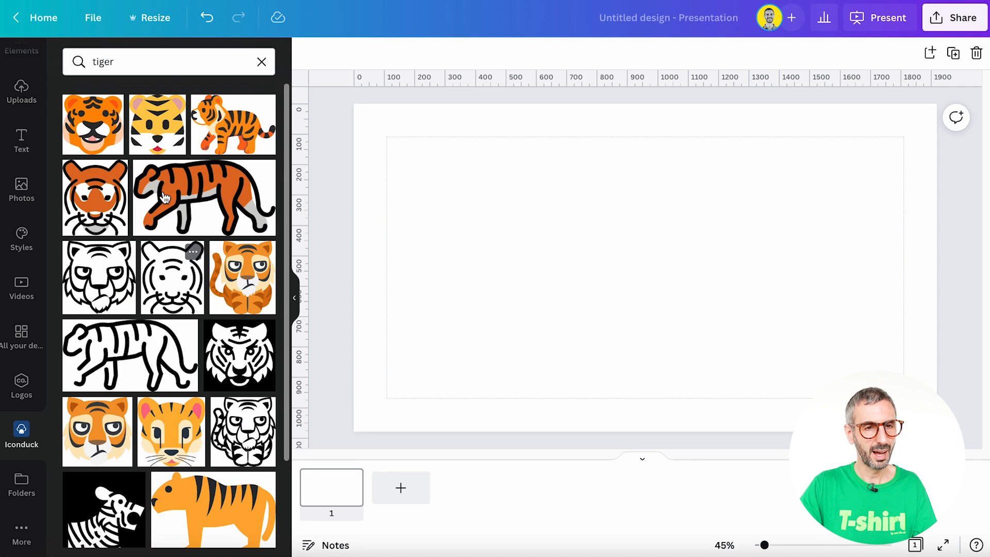
pyautogui.scroll(3, 175, 165)
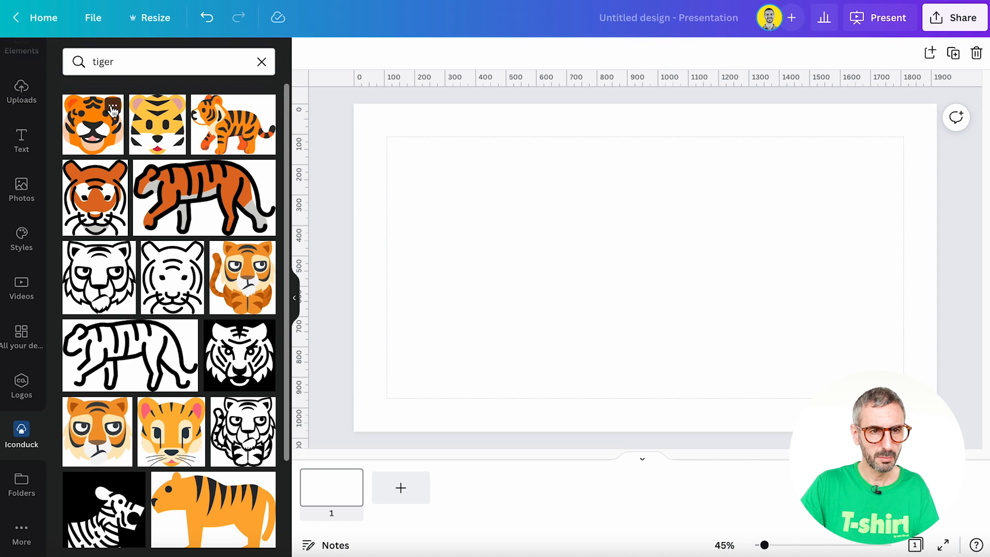
# - Add the tiger face illustration to the first slide
pyautogui.click(113, 109)
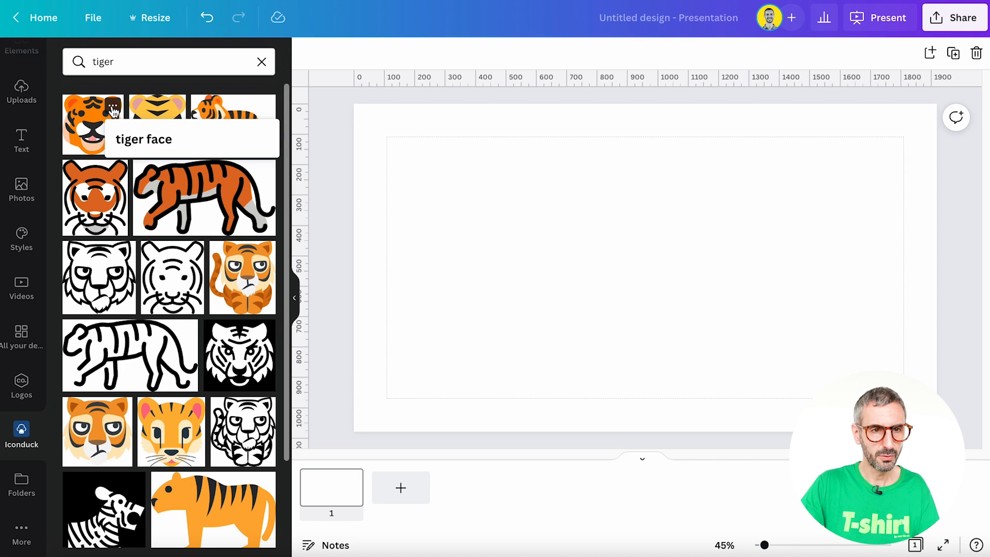
pyautogui.click(136, 140)
pyautogui.moveTo(149, 140)
pyautogui.mouseDown()
pyautogui.moveTo(175, 134)
pyautogui.moveTo(159, 138)
pyautogui.mouseUp()
pyautogui.click(144, 138)
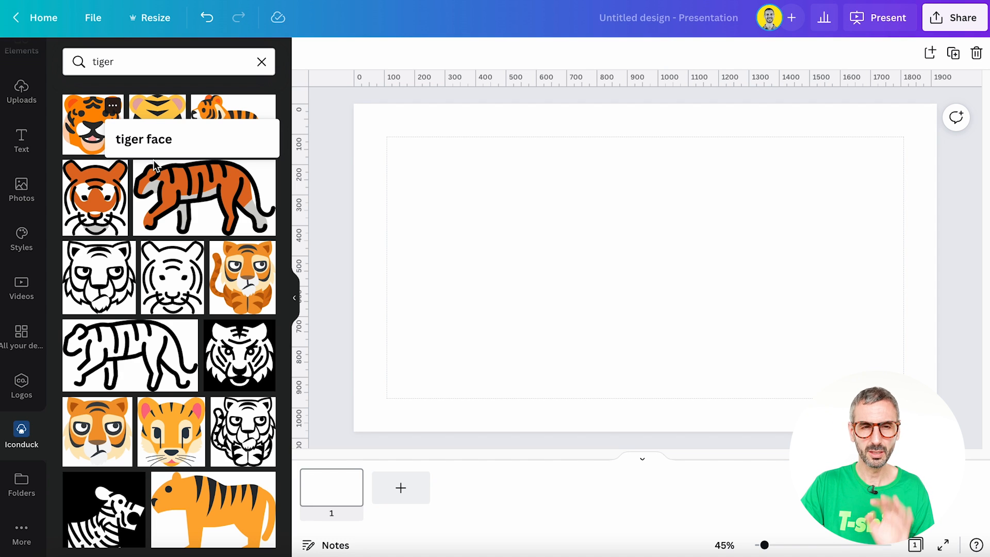
pyautogui.click(90, 138)
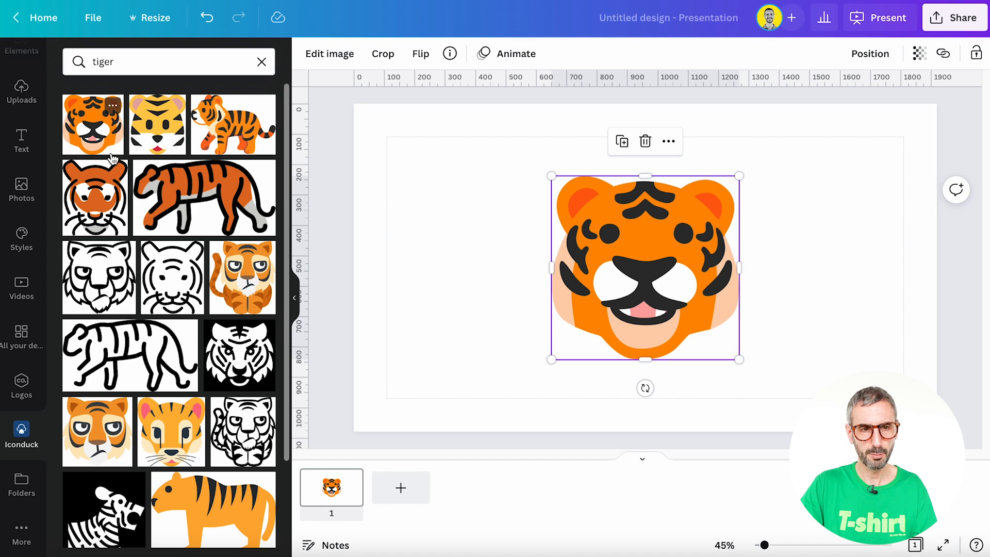
# - Set the slide background to the palest yellow from Color Pack 2: Dominant Gray
pyautogui.click(380, 166)
pyautogui.click(308, 53)
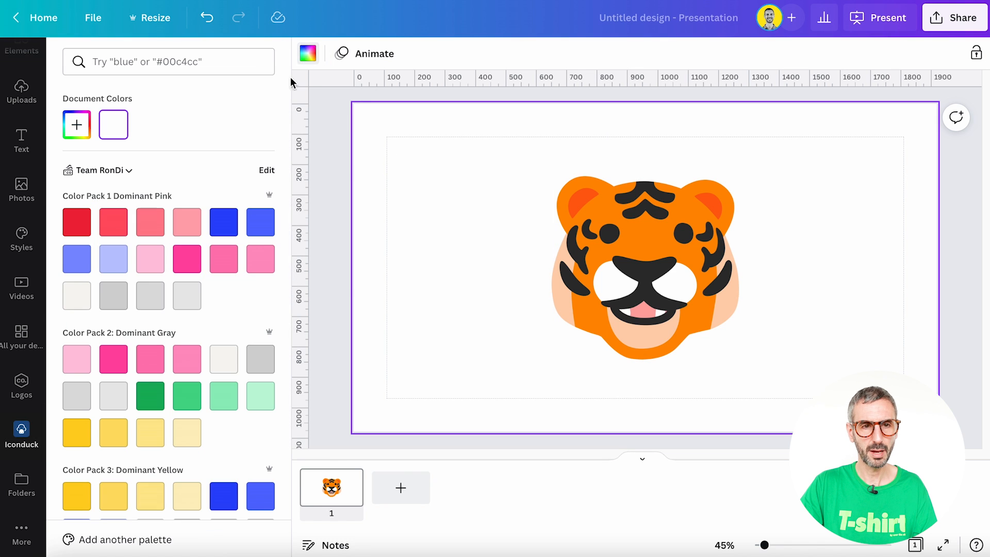
pyautogui.click(124, 438)
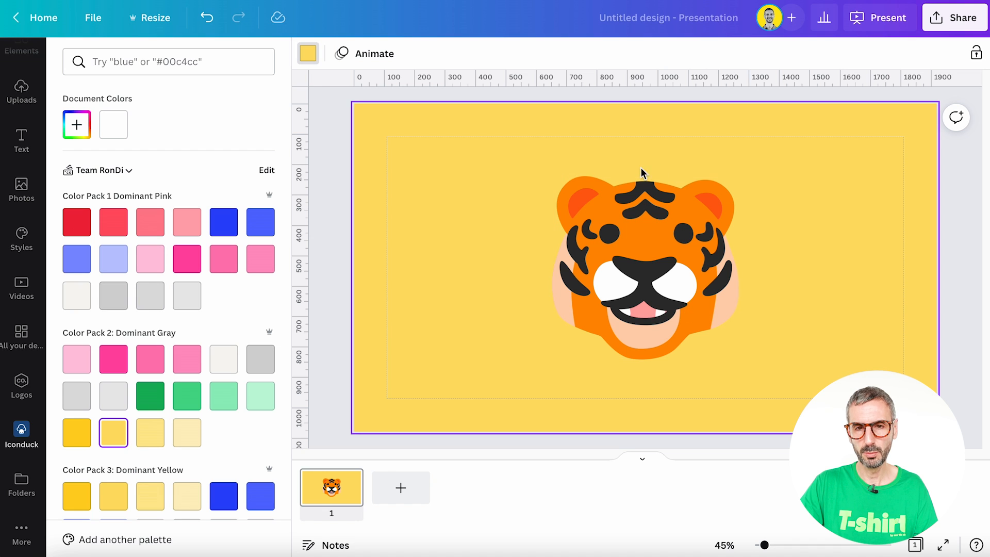
pyautogui.click(187, 433)
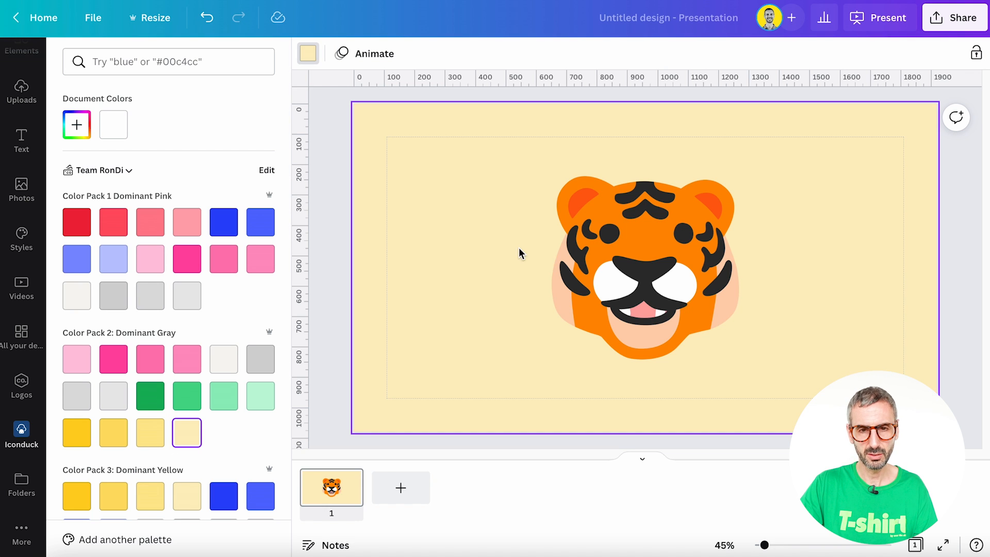
# - Move the tiger face image into the Icons folder inside Assets in Your Projects
pyautogui.click(615, 252)
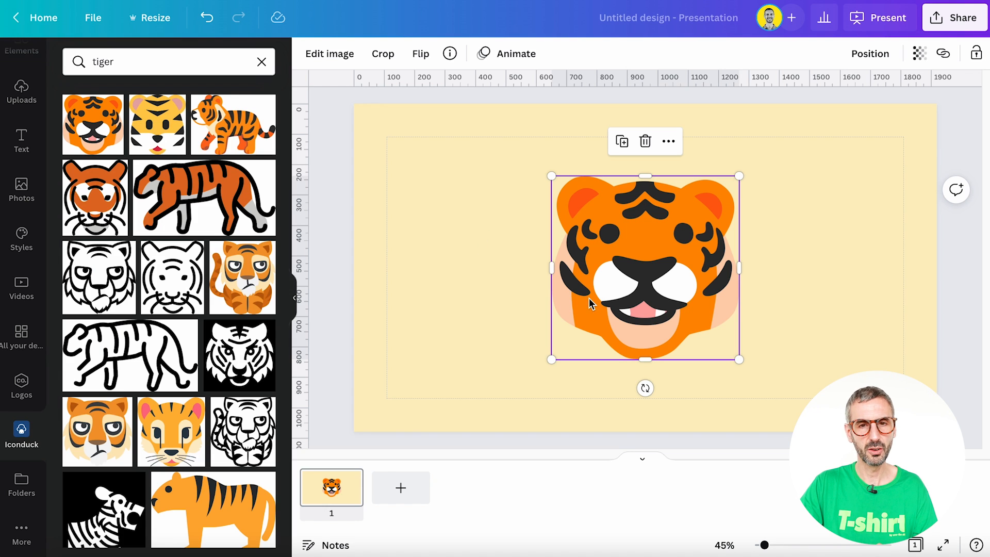
pyautogui.click(450, 53)
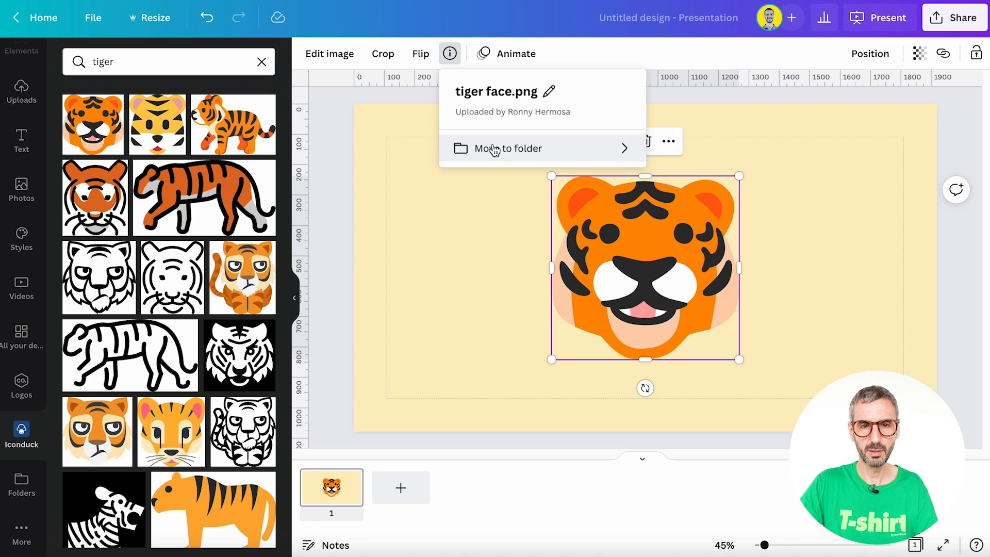
pyautogui.click(623, 154)
pyautogui.click(618, 175)
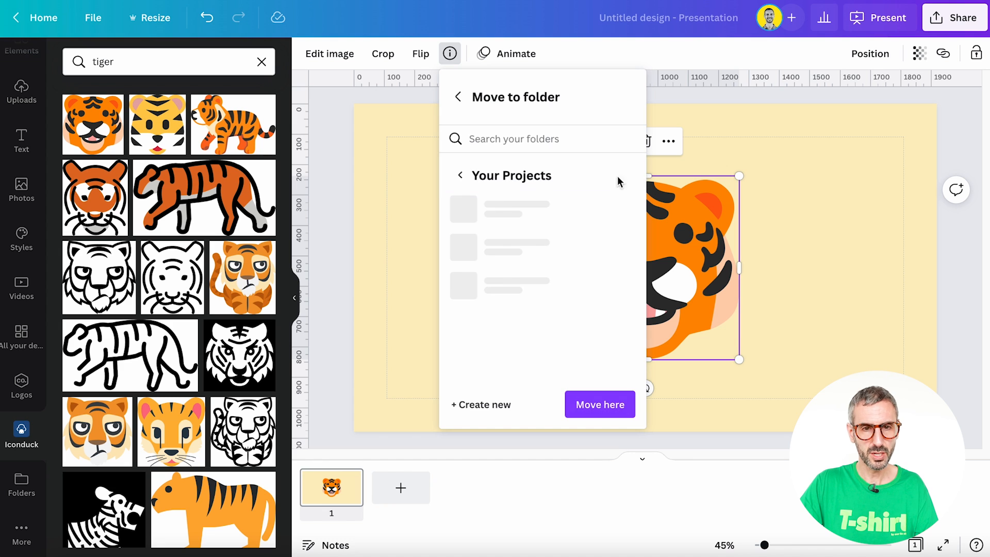
pyautogui.scroll(-1, 580, 222)
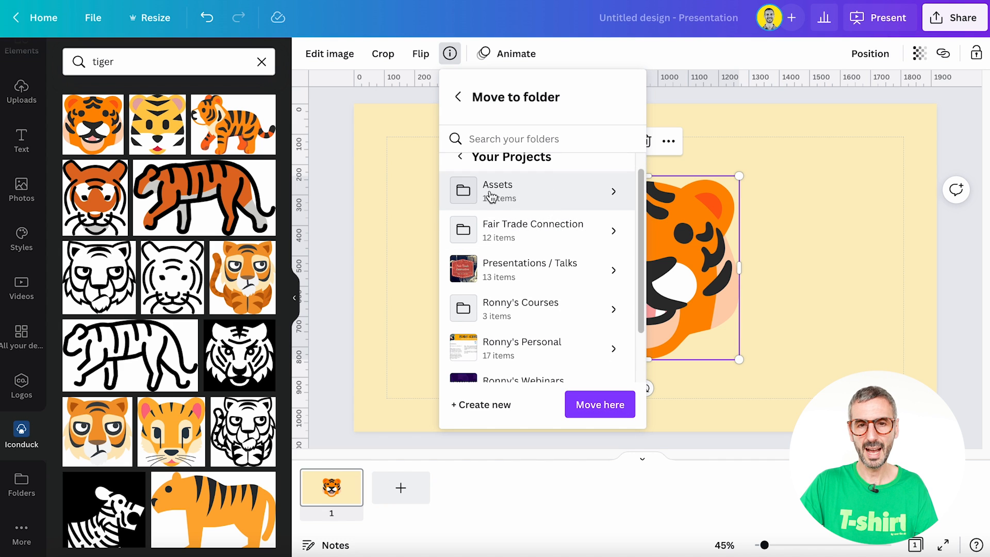
pyautogui.click(610, 191)
pyautogui.scroll(-1, 531, 232)
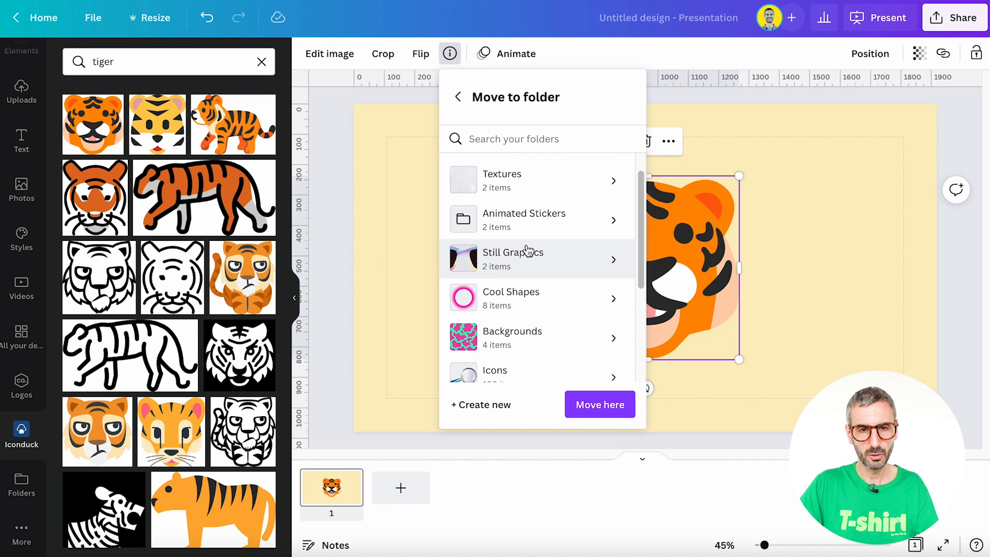
pyautogui.scroll(-2, 536, 273)
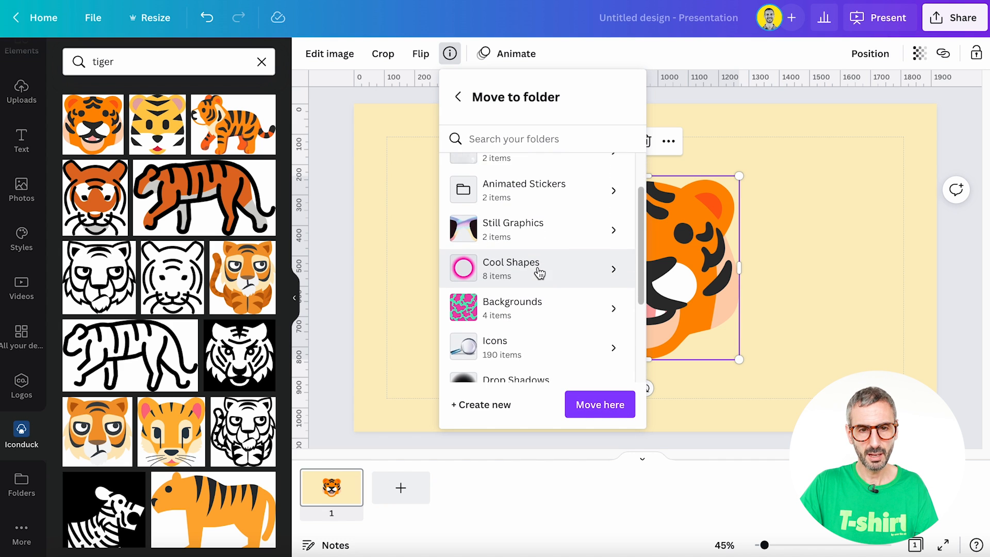
pyautogui.click(504, 346)
pyautogui.click(597, 407)
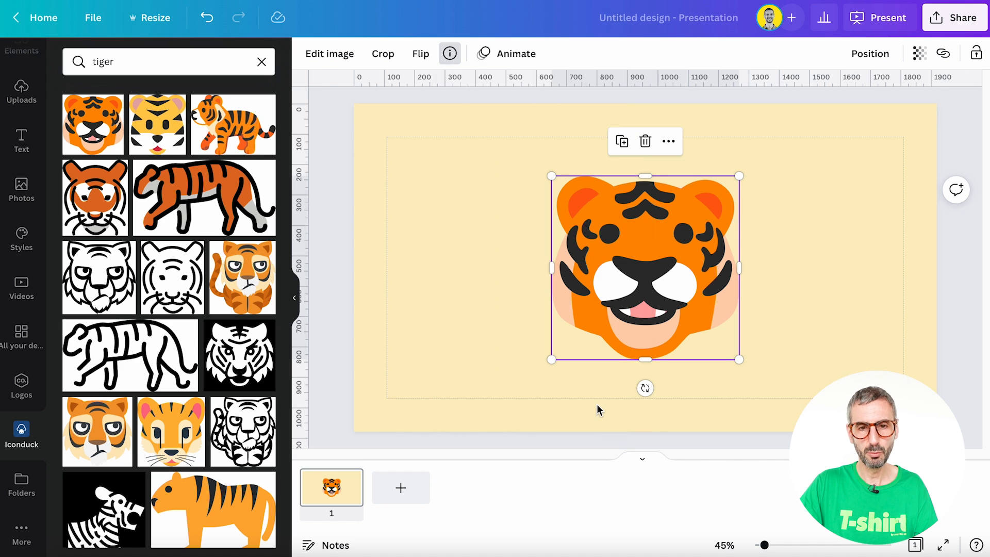
pyautogui.click(632, 417)
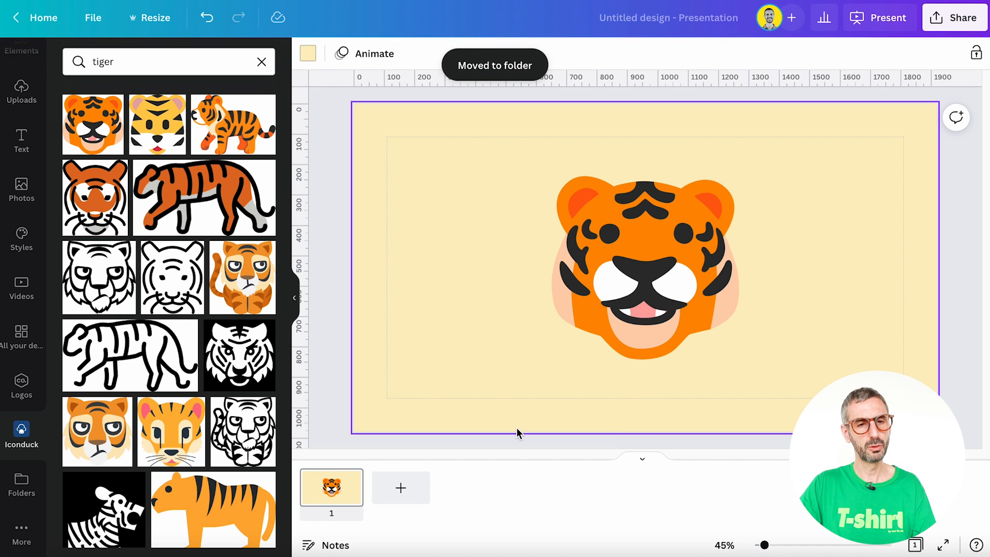
# - Add a second slide and place the standing orange tiger illustration on it
pyautogui.scroll(-2, 209, 314)
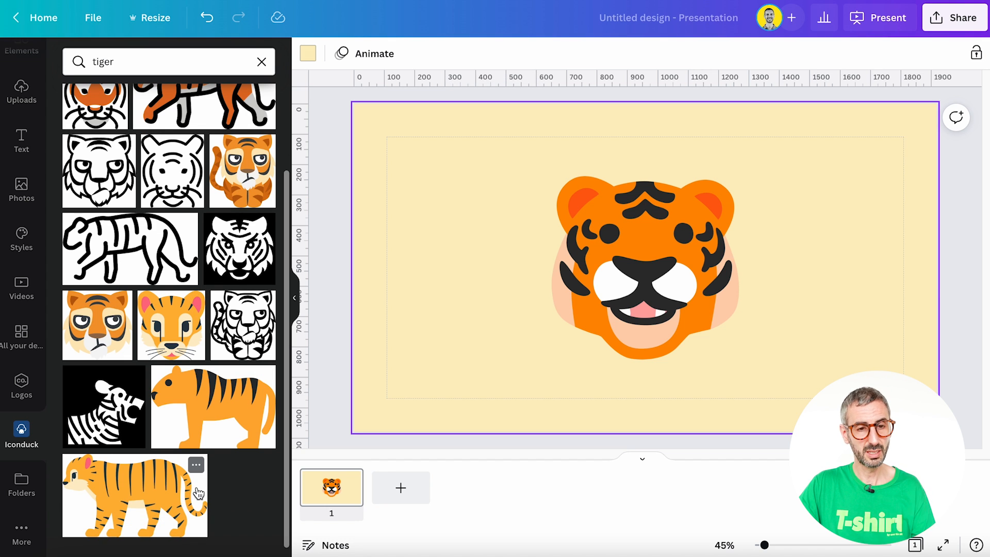
pyautogui.scroll(3, 196, 464)
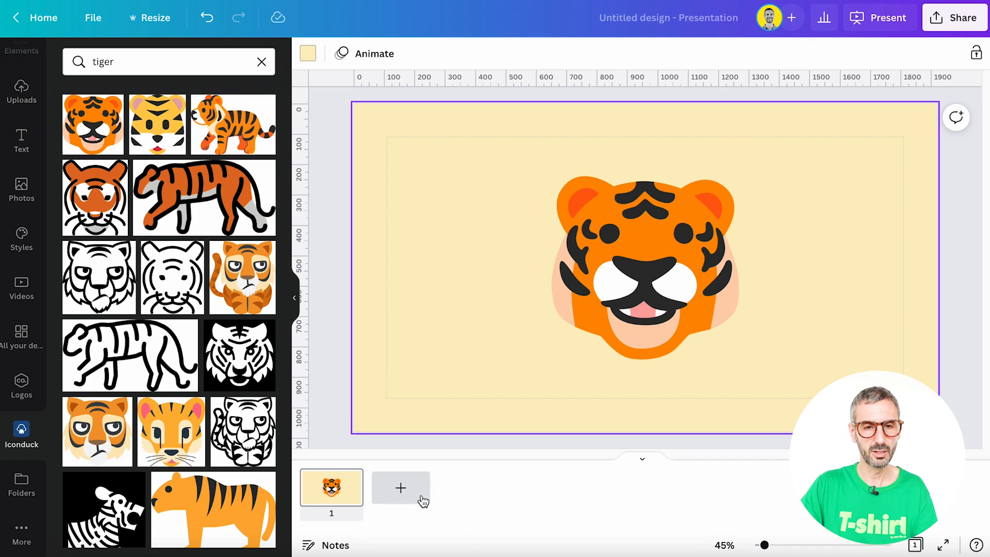
pyautogui.click(400, 488)
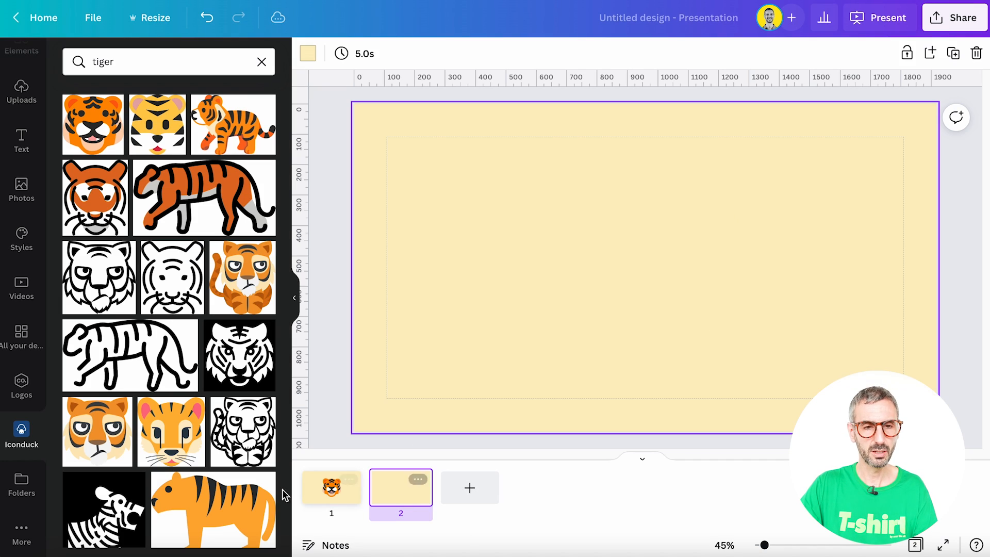
pyautogui.click(195, 505)
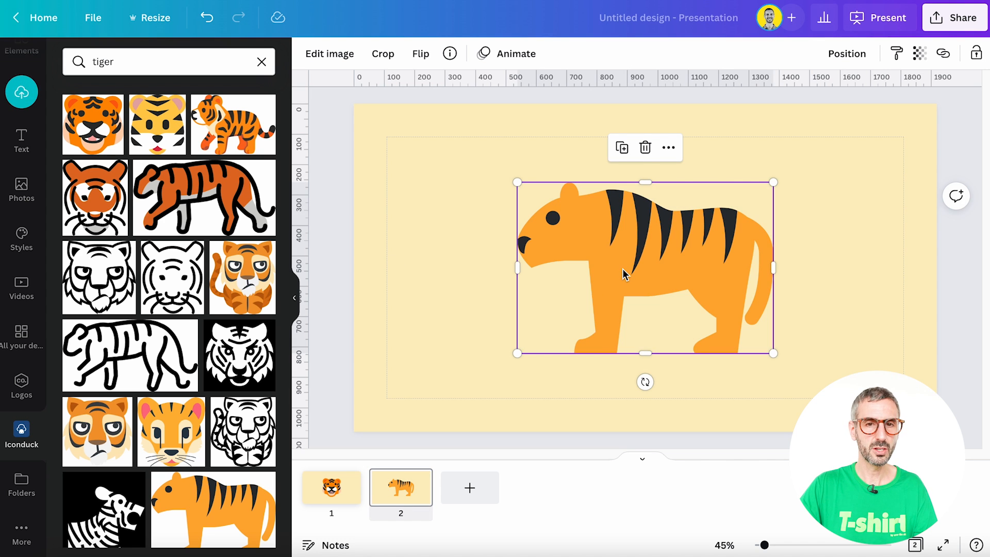
pyautogui.moveTo(623, 268)
pyautogui.mouseDown()
pyautogui.moveTo(576, 267)
pyautogui.moveTo(623, 288)
pyautogui.moveTo(623, 270)
pyautogui.mouseUp()
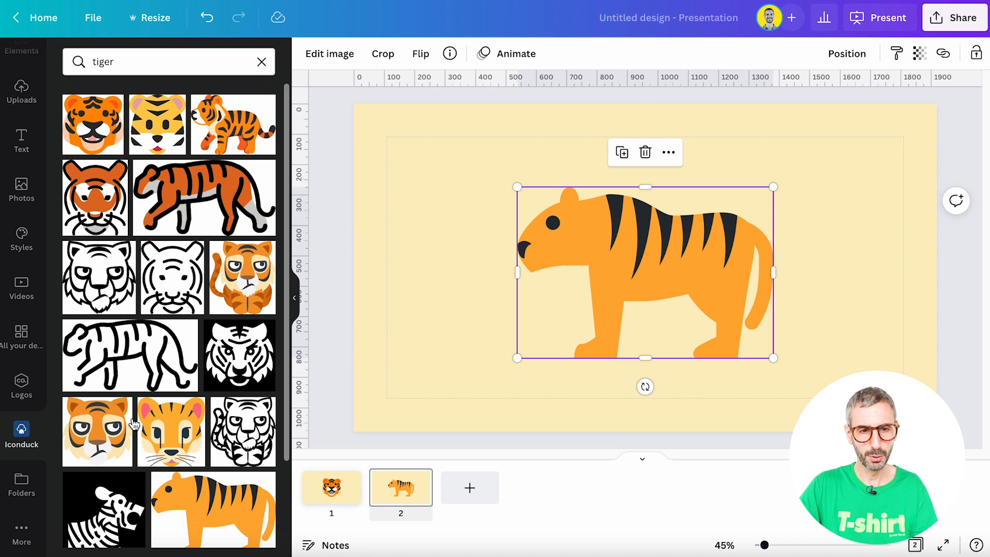
# - Replace the standing tiger with the walking striped tiger illustration on the second slide
pyautogui.scroll(-2, 234, 498)
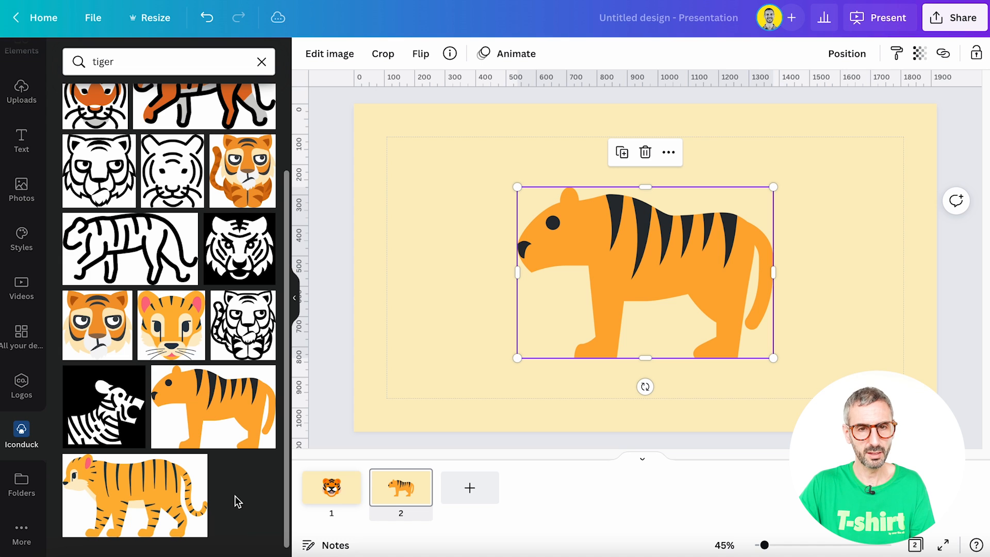
pyautogui.click(584, 283)
pyautogui.press('Delete')
pyautogui.click(153, 491)
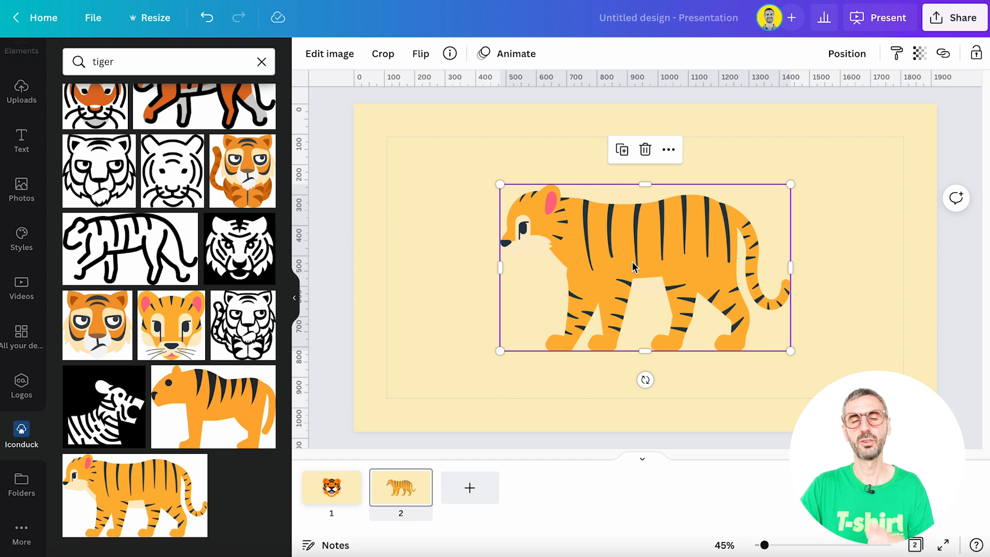
# - Search the Iconduck icon library for facebook and browse the results
pyautogui.scroll(2, 154, 154)
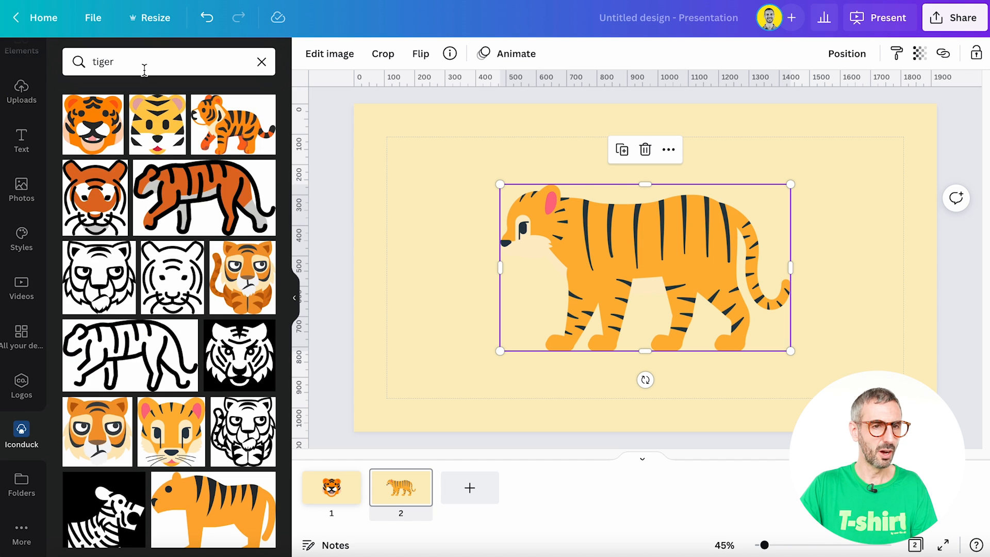
pyautogui.click(144, 63)
pyautogui.press('BackSpace')
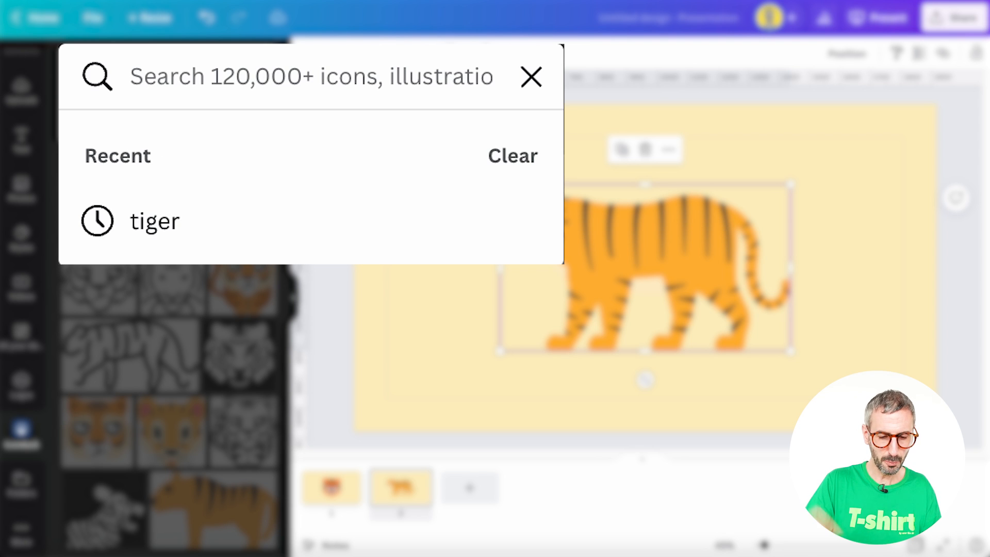
pyautogui.write('facebook')
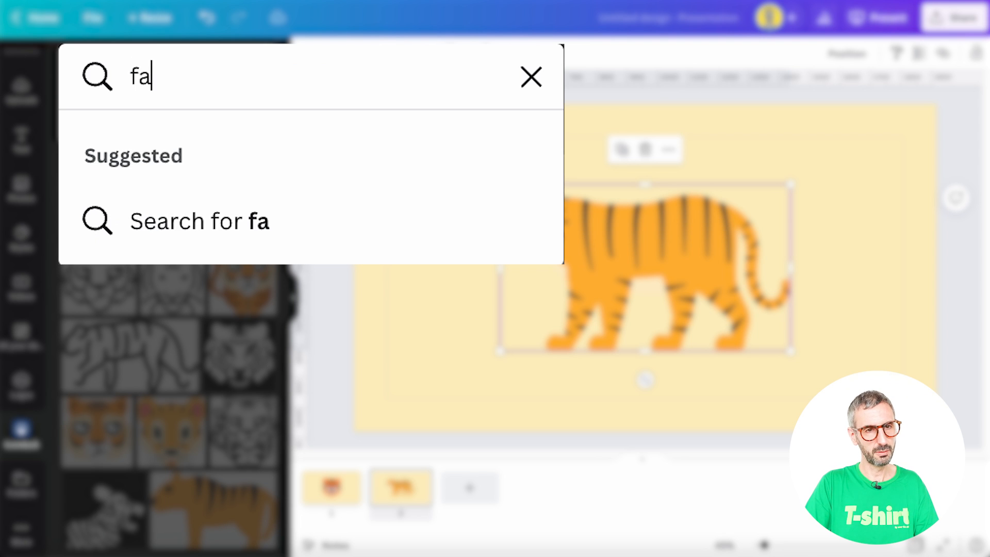
pyautogui.press('Return')
pyautogui.click(694, 394)
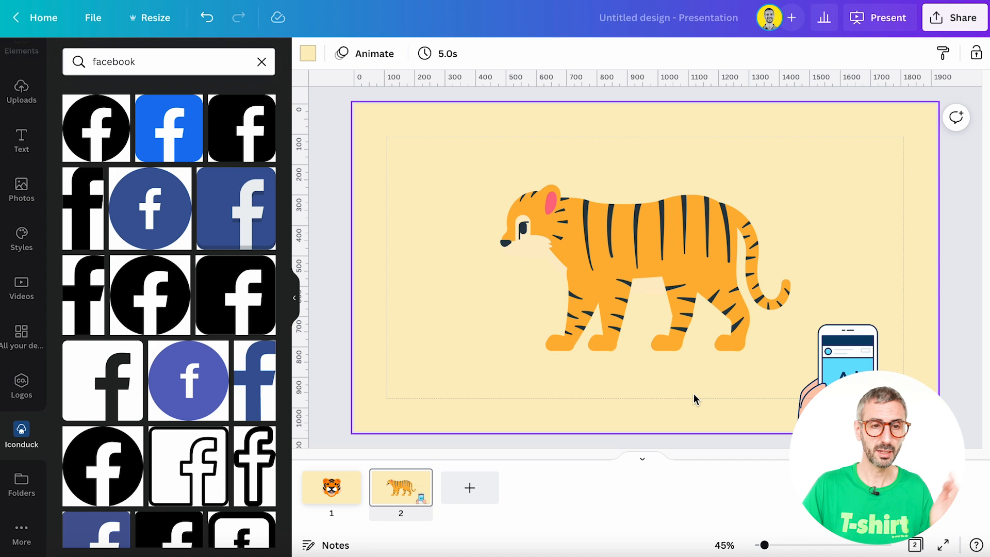
pyautogui.scroll(-9, 202, 270)
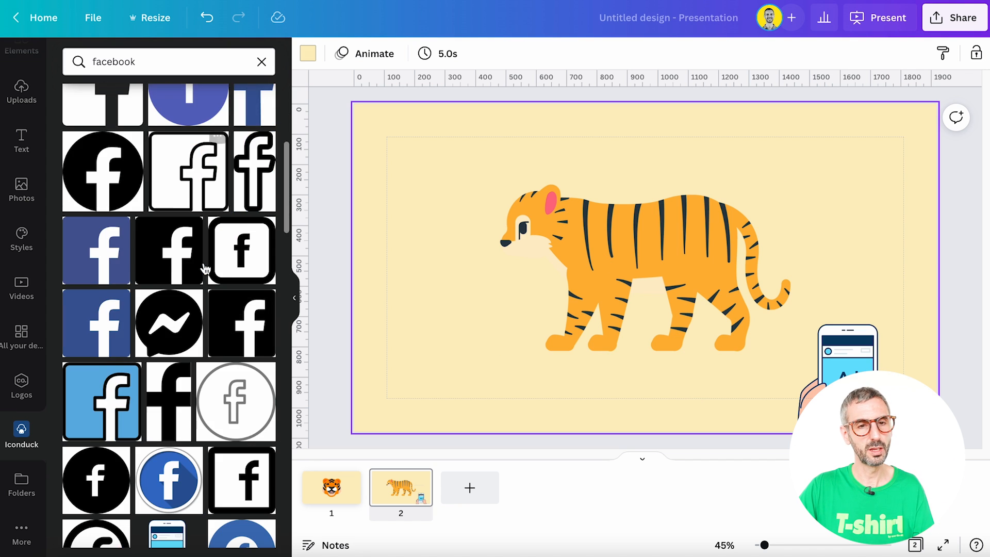
pyautogui.scroll(-4, 202, 270)
pyautogui.scroll(4, 202, 271)
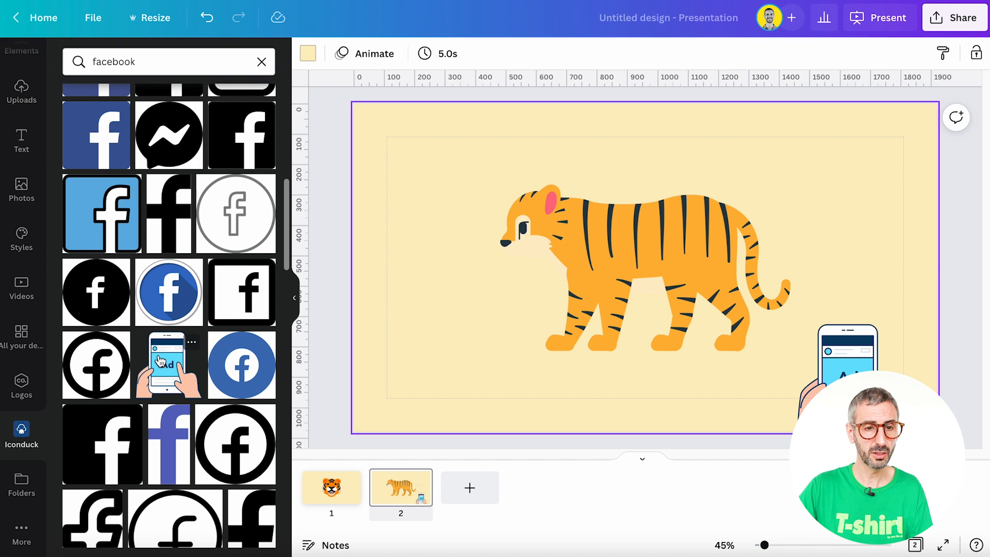
pyautogui.scroll(-6, 160, 359)
pyautogui.scroll(-5, 162, 360)
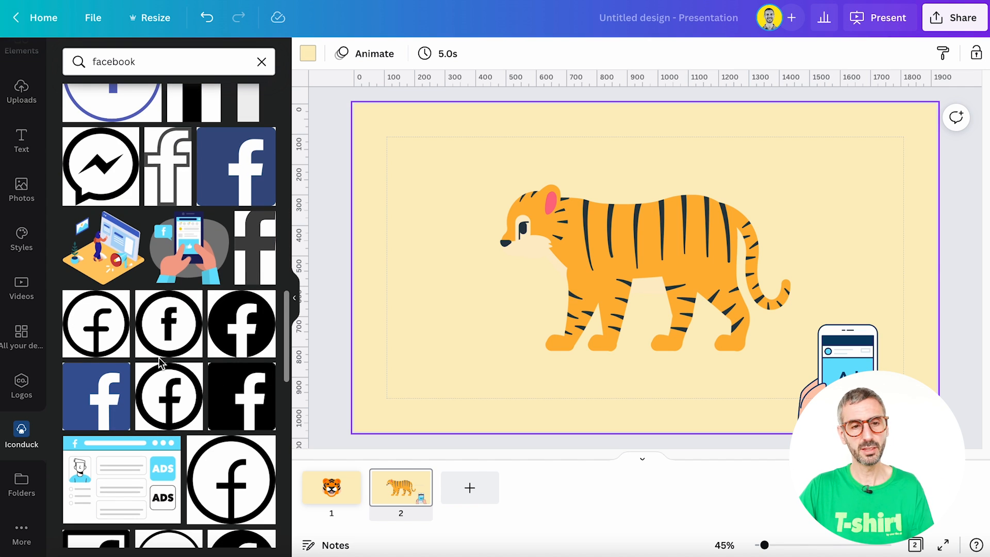
# - Scroll further through the facebook icon results
pyautogui.scroll(-15, 160, 360)
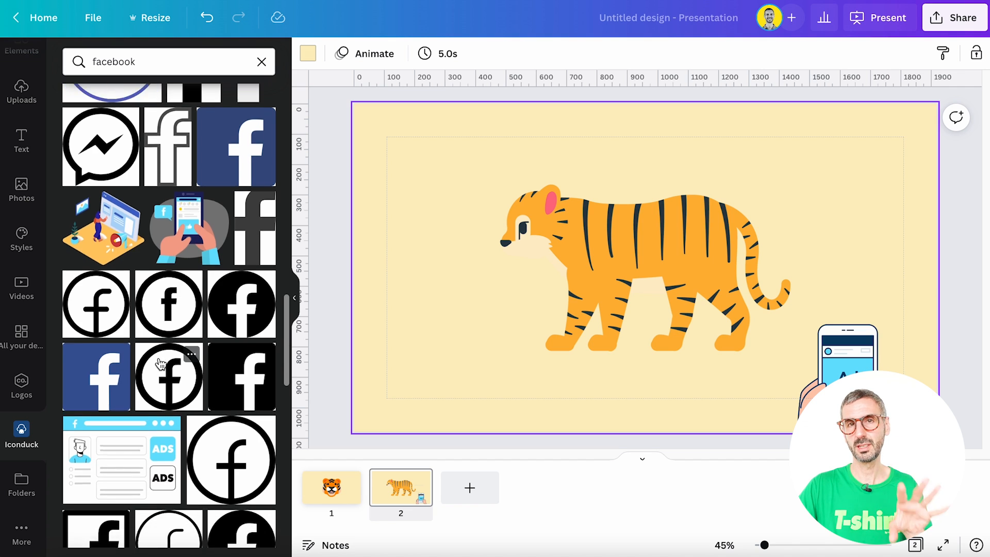
pyautogui.scroll(-10, 157, 350)
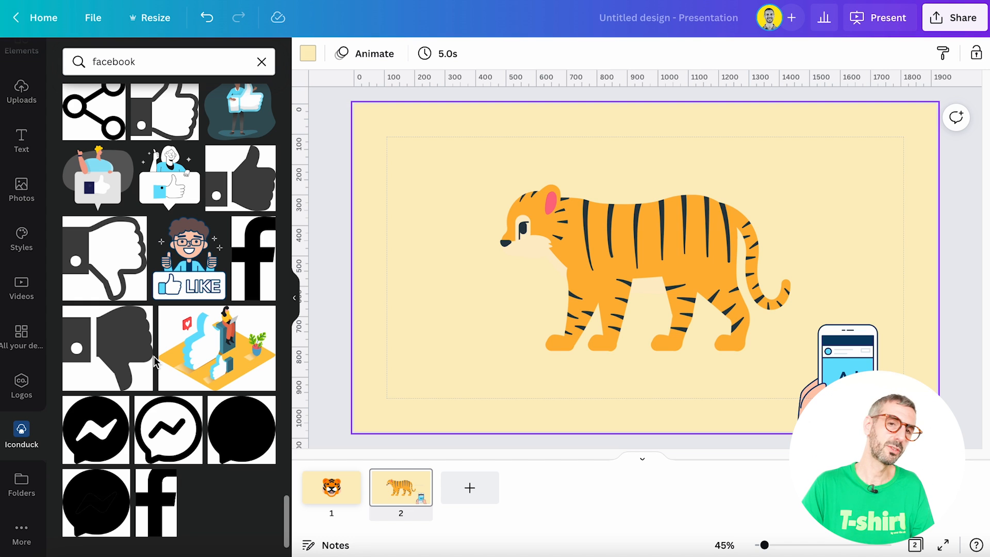
# - Apply the Pop duotone effect to the walking tiger on slide 2 and open its settings
pyautogui.click(670, 234)
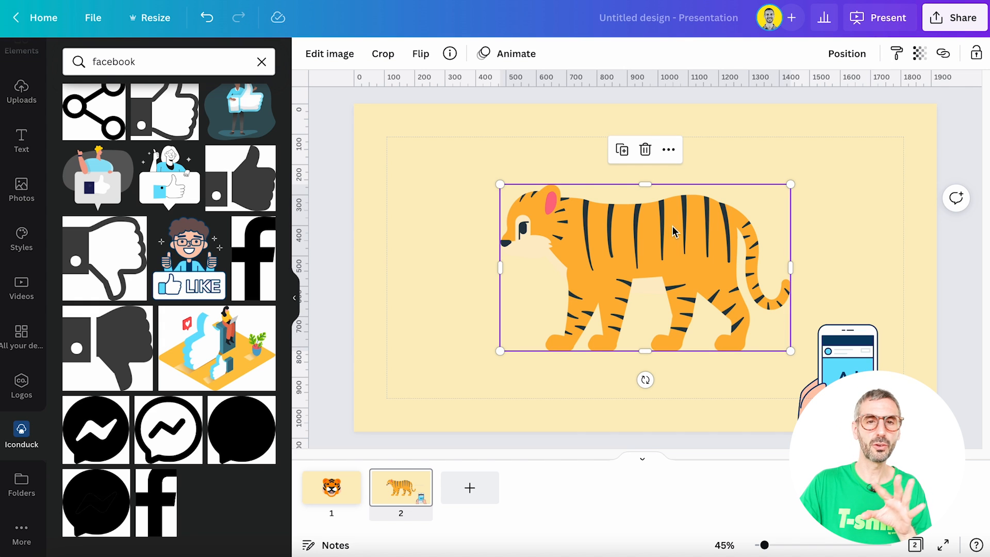
pyautogui.click(325, 61)
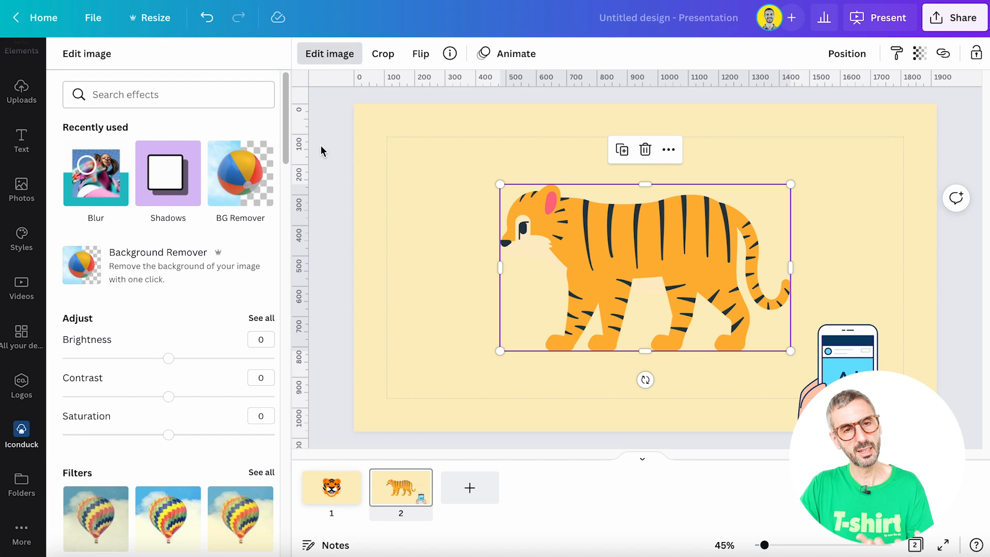
pyautogui.scroll(-9, 224, 311)
pyautogui.scroll(-6, 224, 312)
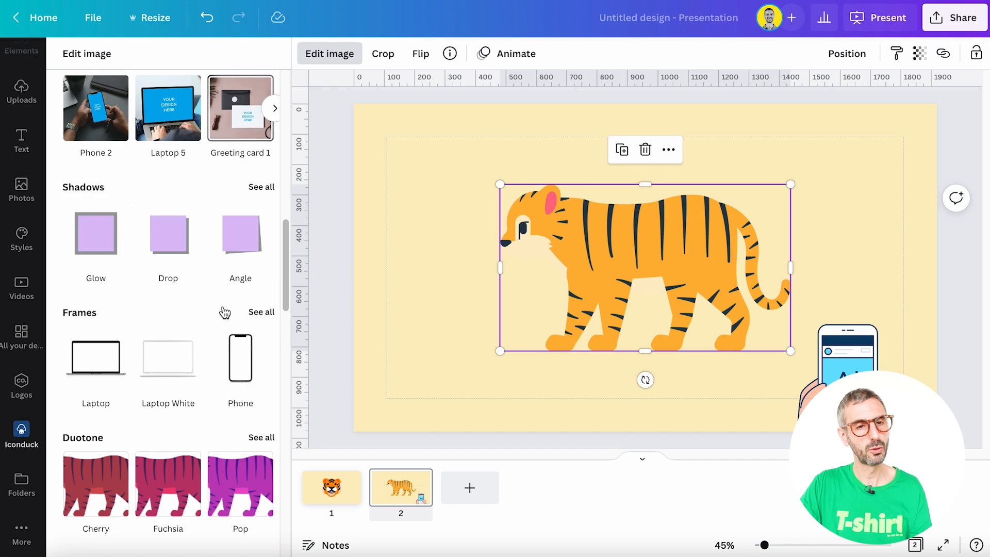
pyautogui.click(250, 361)
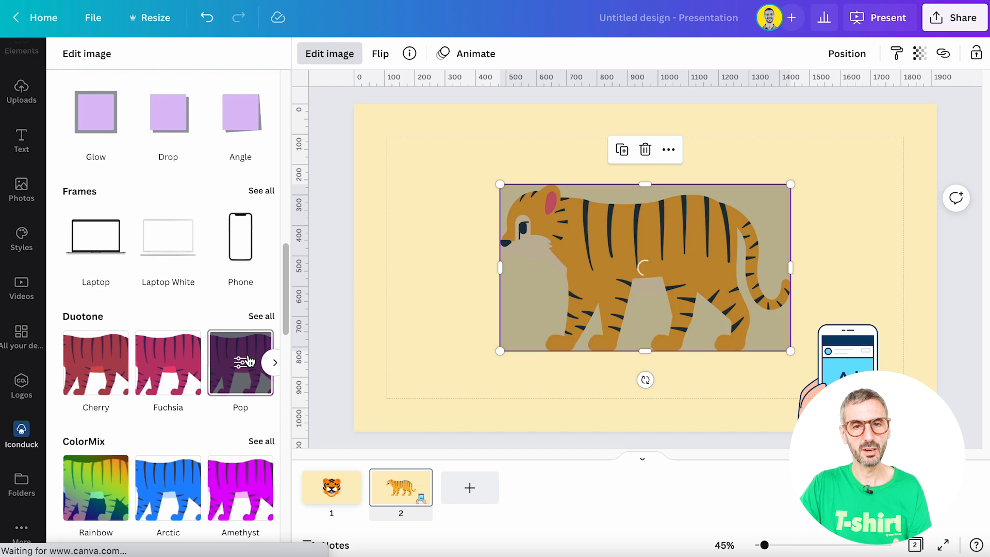
pyautogui.click(246, 362)
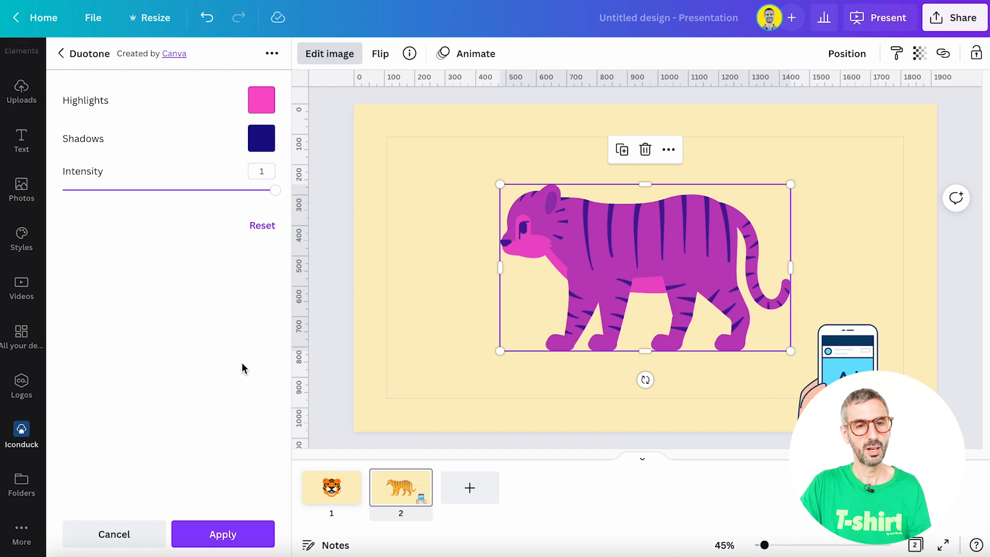
# - Change the duotone highlights colour to light mint green
pyautogui.click(262, 105)
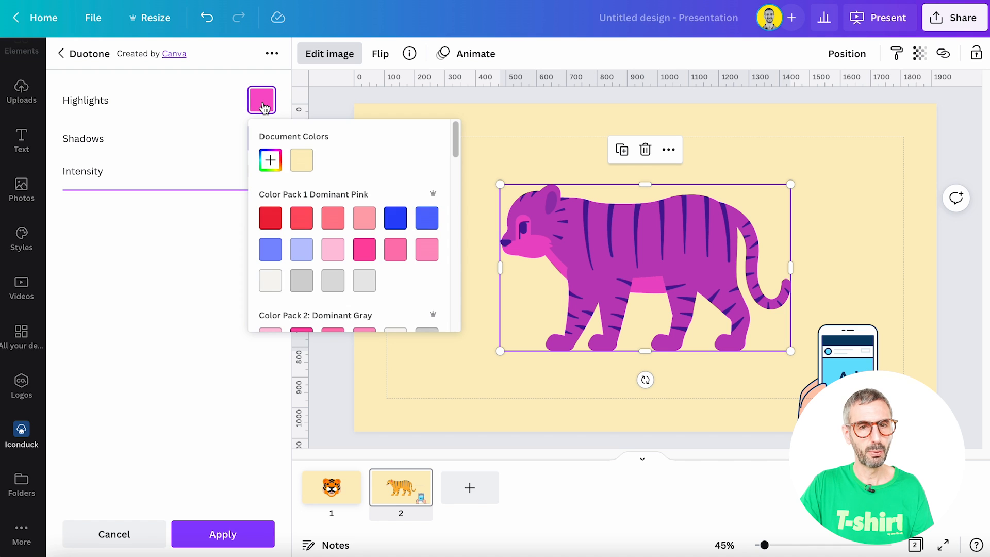
pyautogui.scroll(-4, 273, 248)
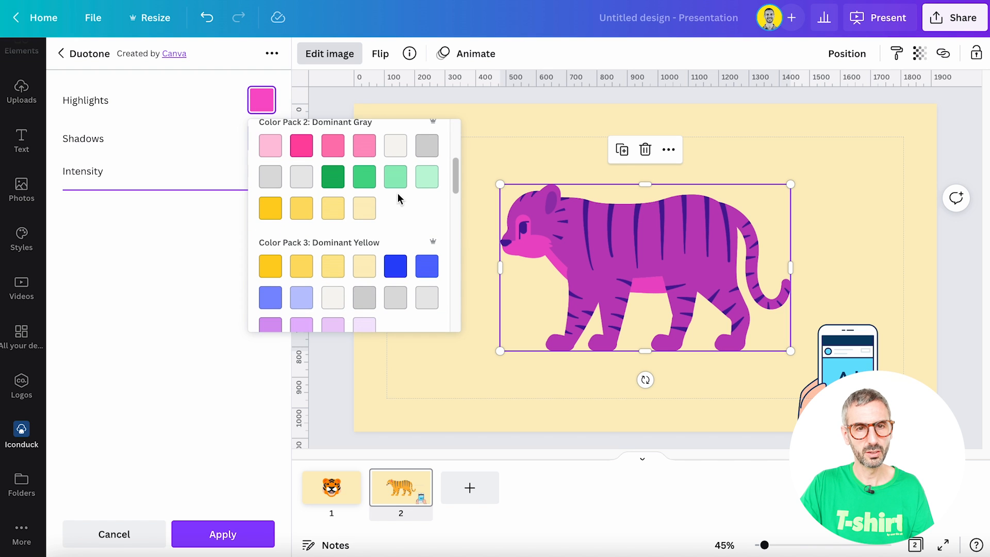
pyautogui.click(426, 177)
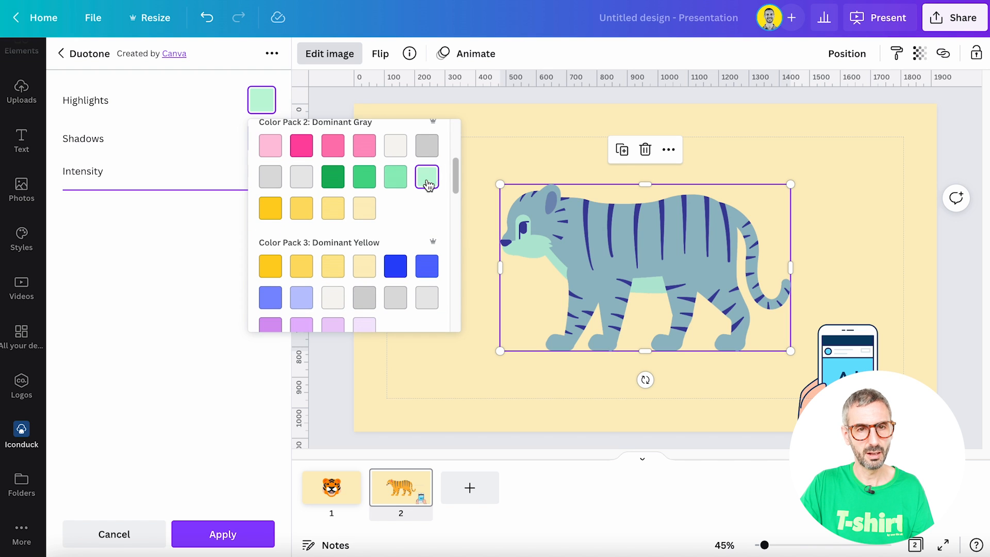
pyautogui.click(203, 142)
# - Change the duotone shadows colour to periwinkle blue and apply the duotone effect
pyautogui.click(259, 142)
pyautogui.scroll(-1, 358, 272)
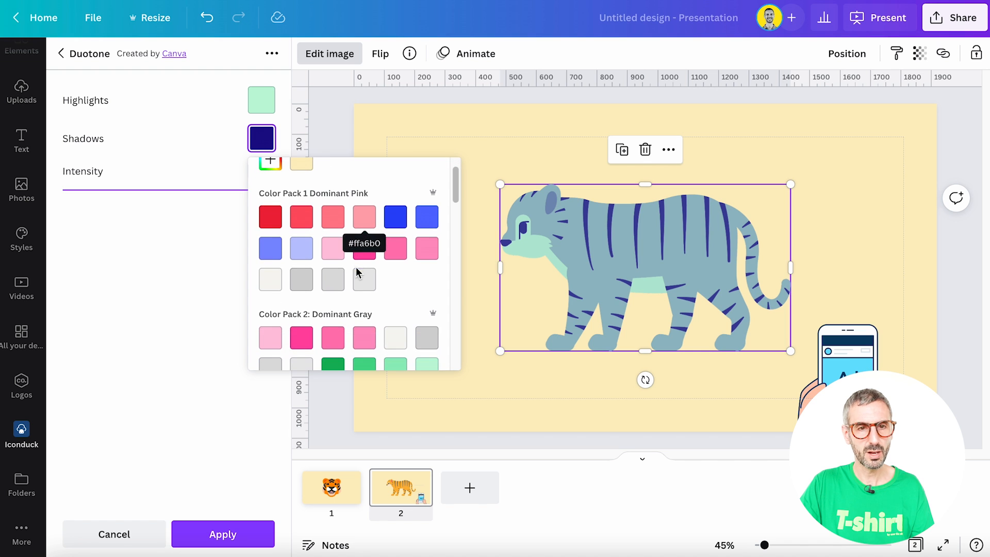
pyautogui.click(278, 251)
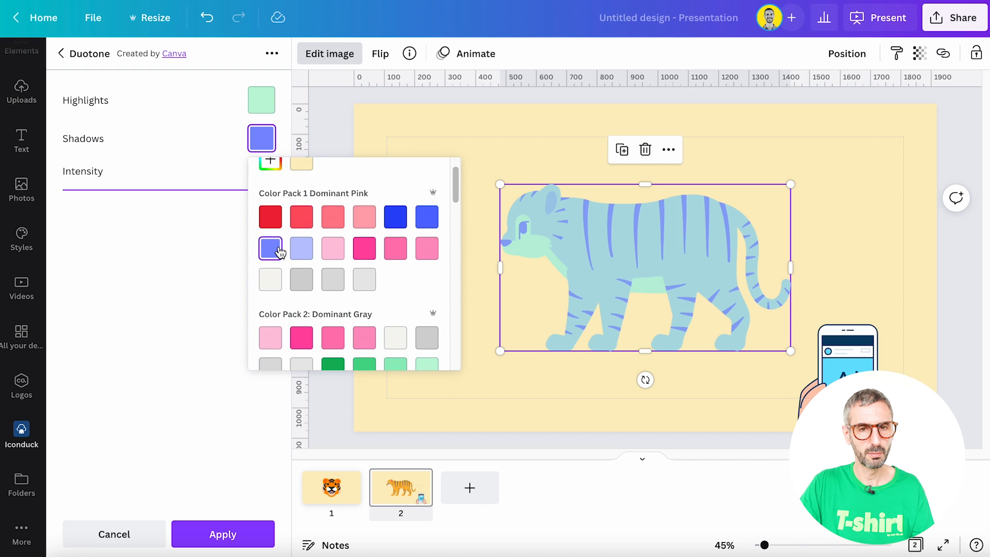
pyautogui.click(183, 158)
pyautogui.click(263, 534)
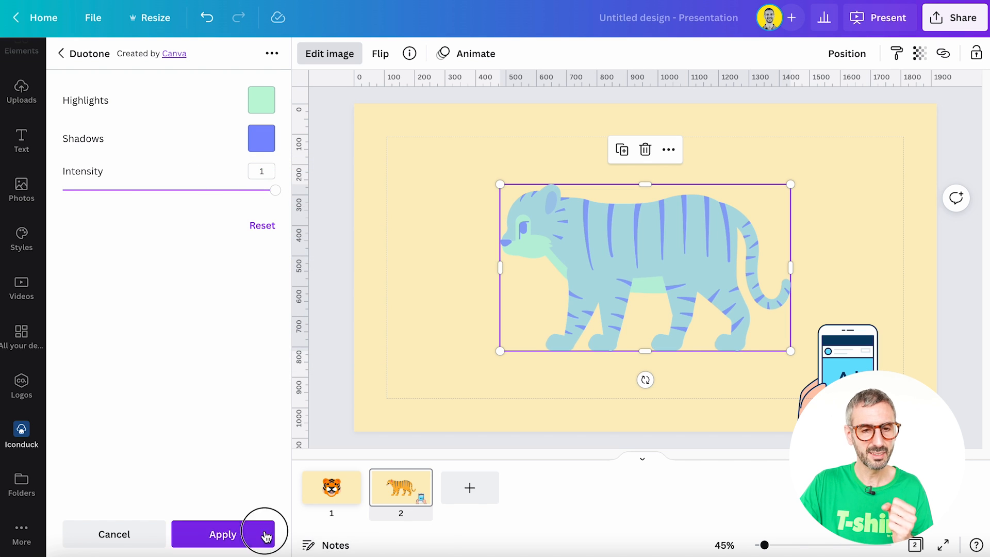
# - Duplicate the first slide with the tiger face
pyautogui.click(347, 503)
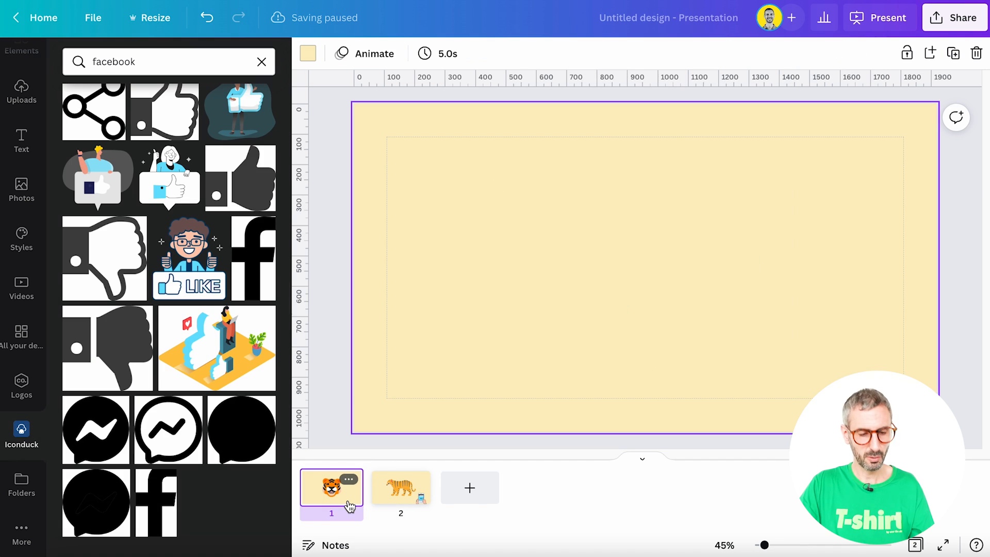
pyautogui.hotkey('ctrl', 'd')
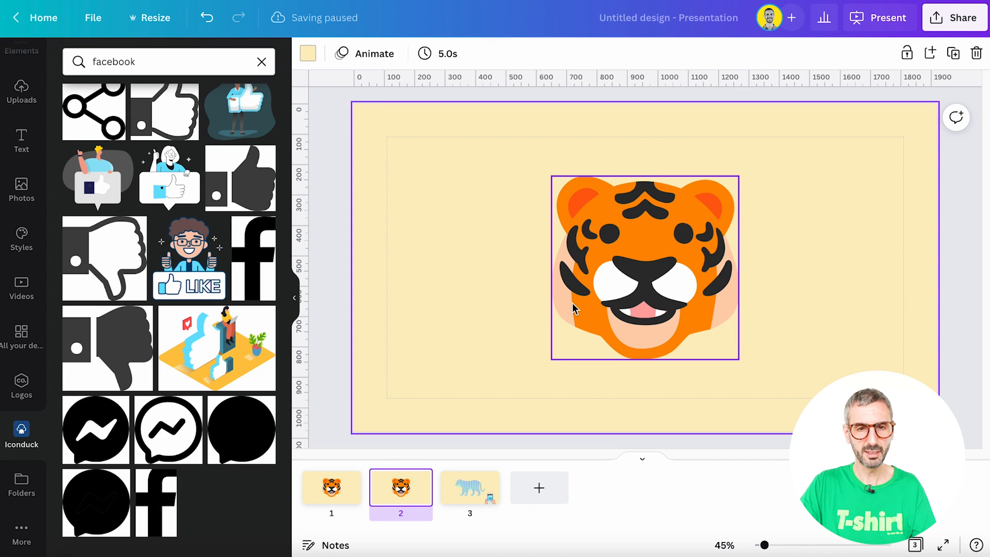
# - Set the duplicated tiger face's brightness to 15 and saturation to -2
pyautogui.click(619, 304)
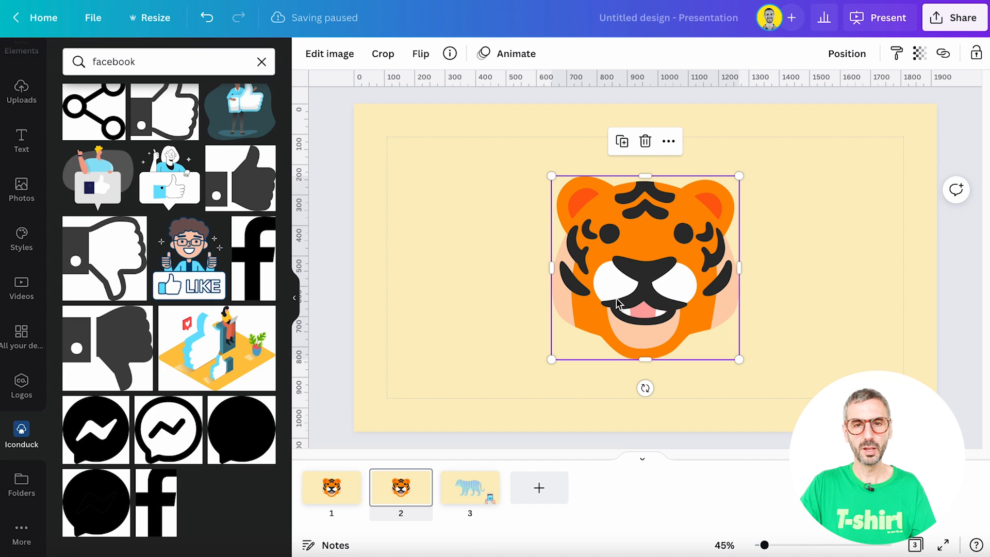
pyautogui.click(334, 61)
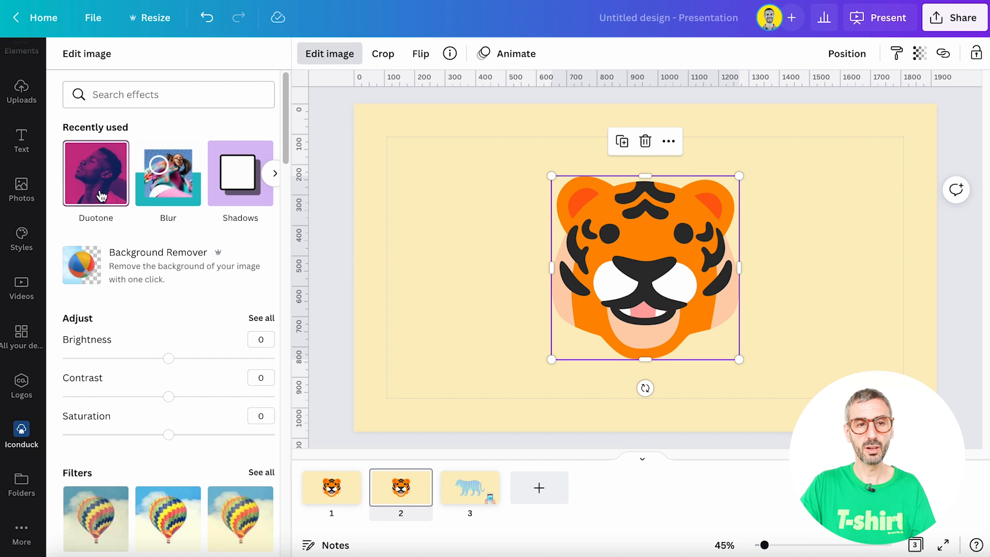
pyautogui.scroll(-3, 85, 214)
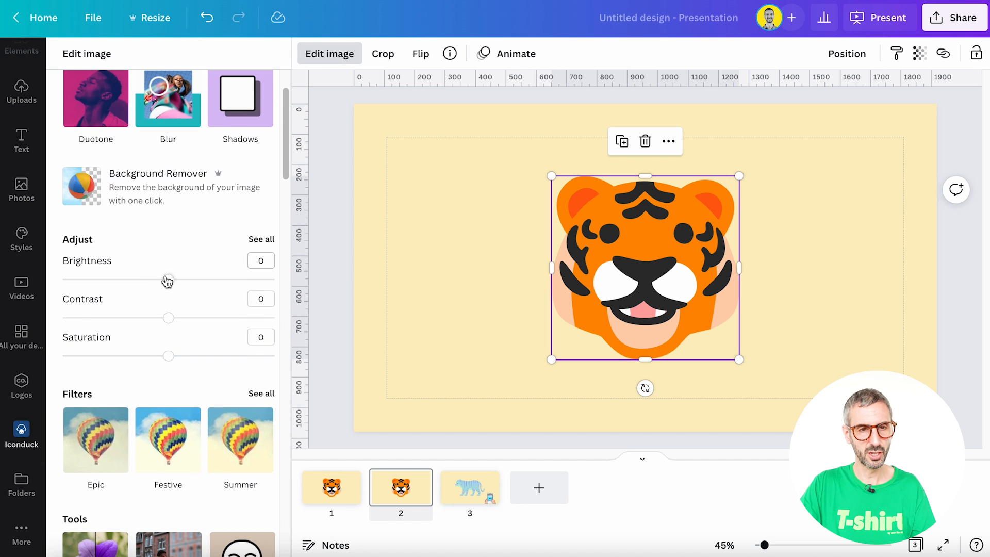
pyautogui.moveTo(171, 286)
pyautogui.mouseDown()
pyautogui.moveTo(205, 281)
pyautogui.moveTo(186, 283)
pyautogui.mouseUp()
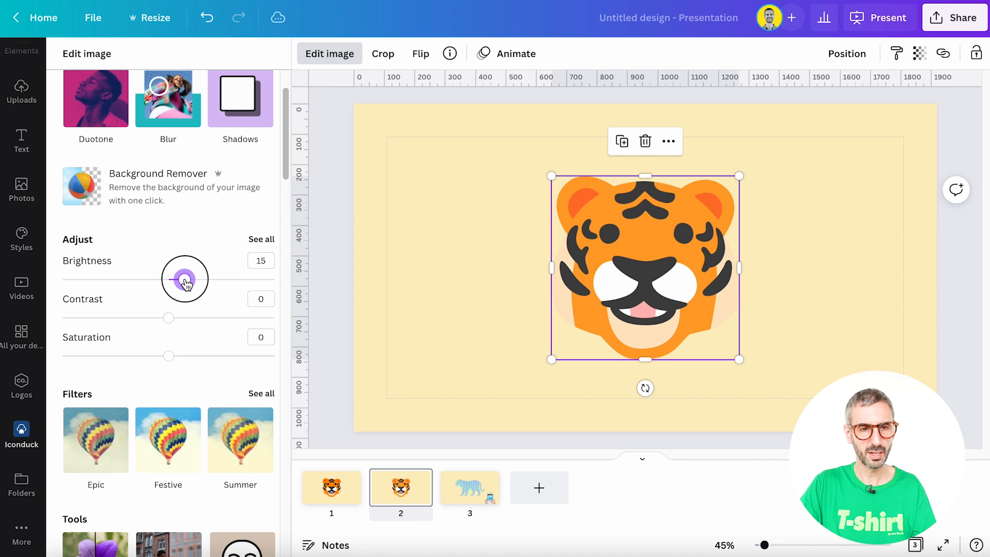
pyautogui.scroll(-3, 178, 345)
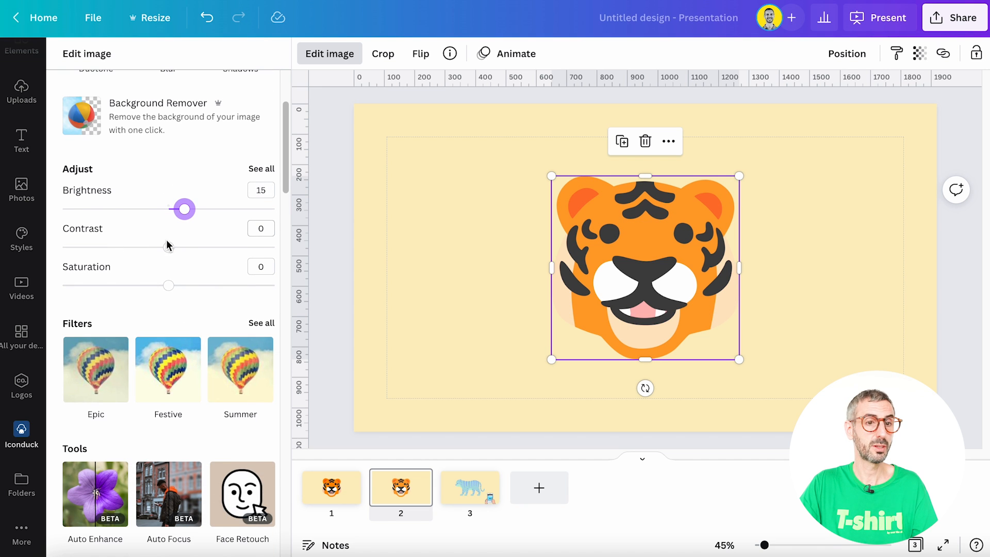
pyautogui.moveTo(173, 290)
pyautogui.mouseDown()
pyautogui.moveTo(21, 287)
pyautogui.moveTo(166, 291)
pyautogui.mouseUp()
# - Open the Blur brush tool for the tiger face with spread 45 and brush size 21
pyautogui.scroll(-4, 223, 280)
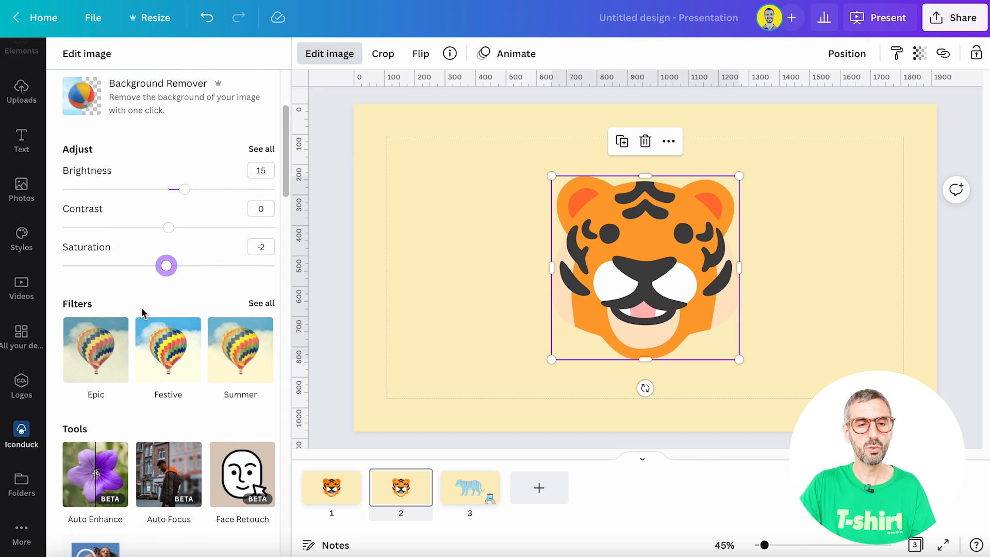
pyautogui.scroll(-5, 52, 293)
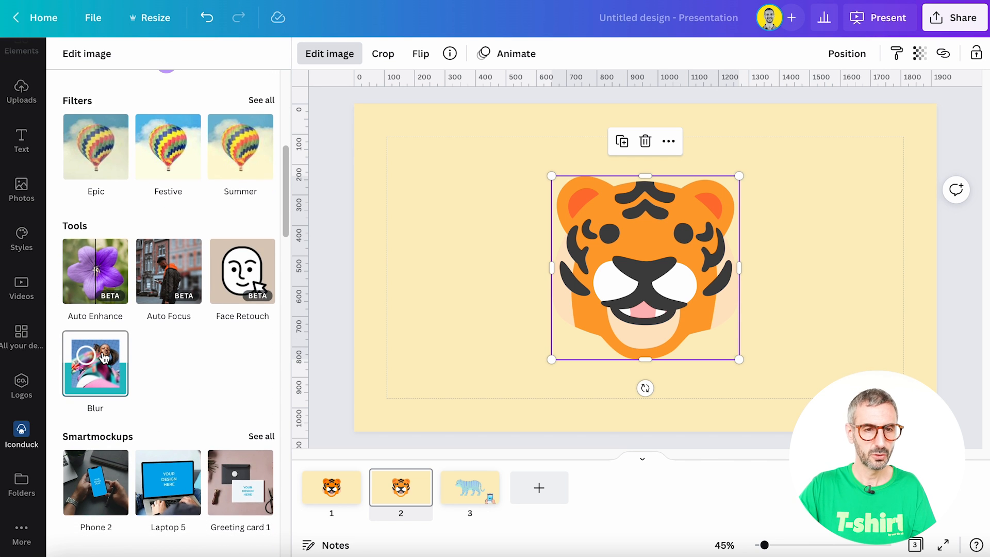
pyautogui.click(117, 390)
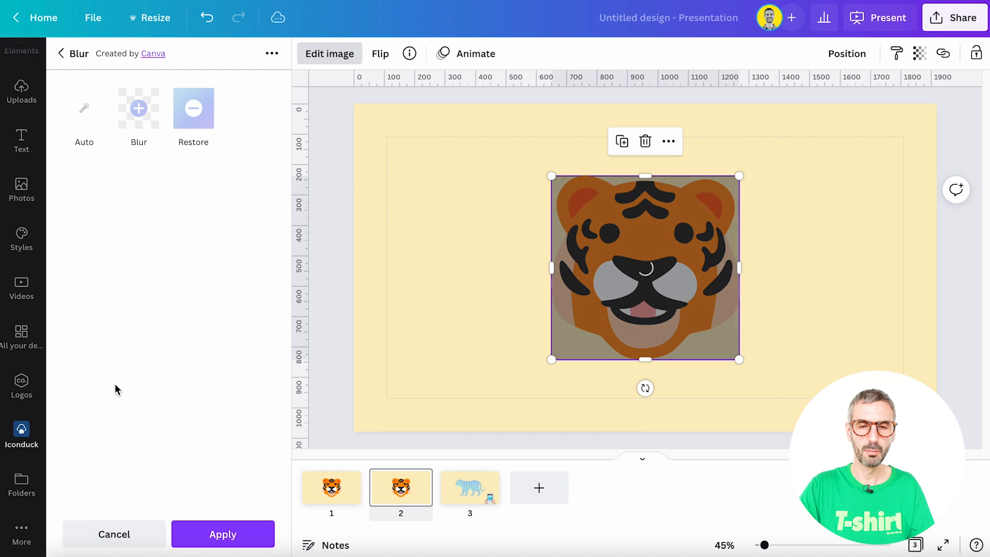
pyautogui.click(139, 108)
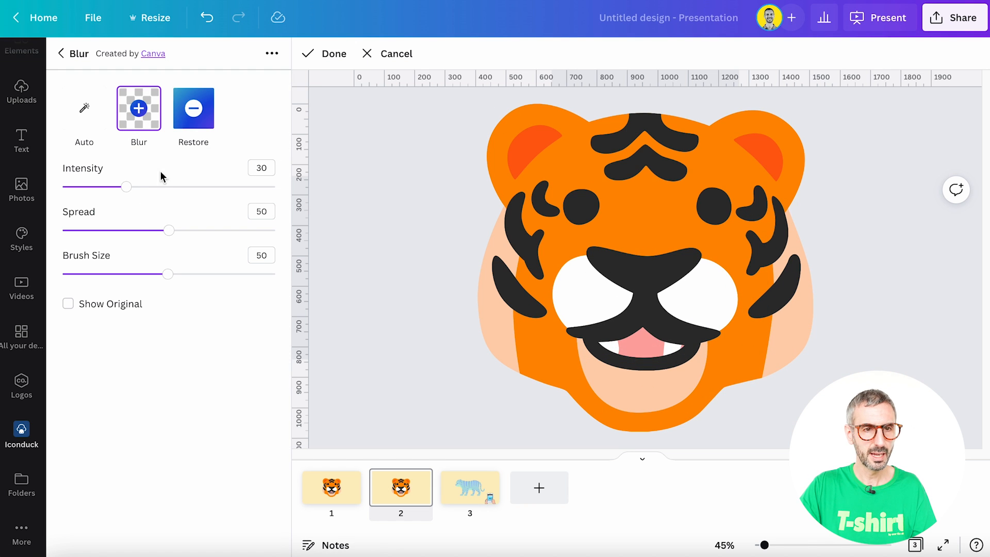
pyautogui.moveTo(170, 234); pyautogui.dragTo(158, 230)
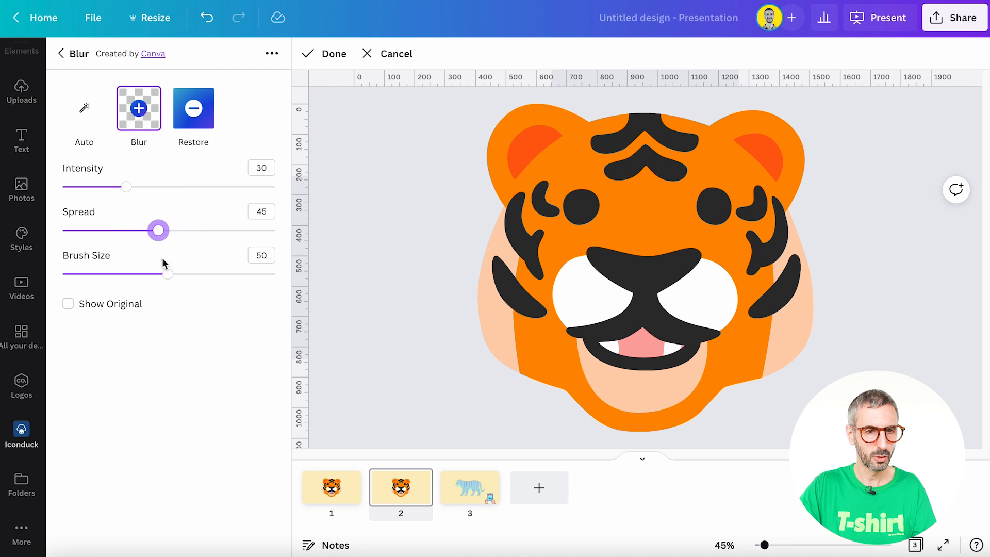
pyautogui.moveTo(167, 274); pyautogui.dragTo(106, 283)
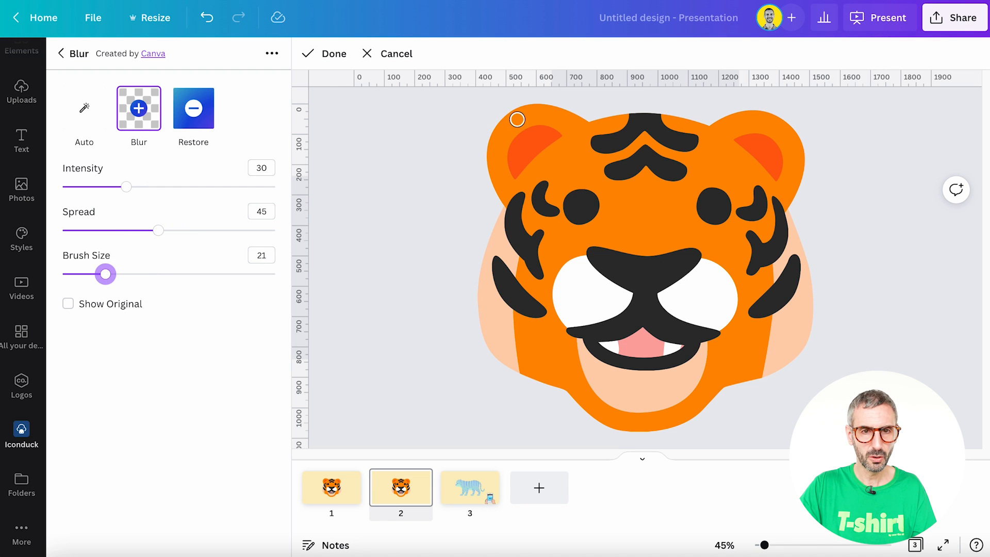
# - Brush blur around the whole outline of the tiger face
pyautogui.moveTo(517, 119)
pyautogui.mouseDown()
pyautogui.moveTo(512, 106)
pyautogui.moveTo(491, 136)
pyautogui.mouseUp()
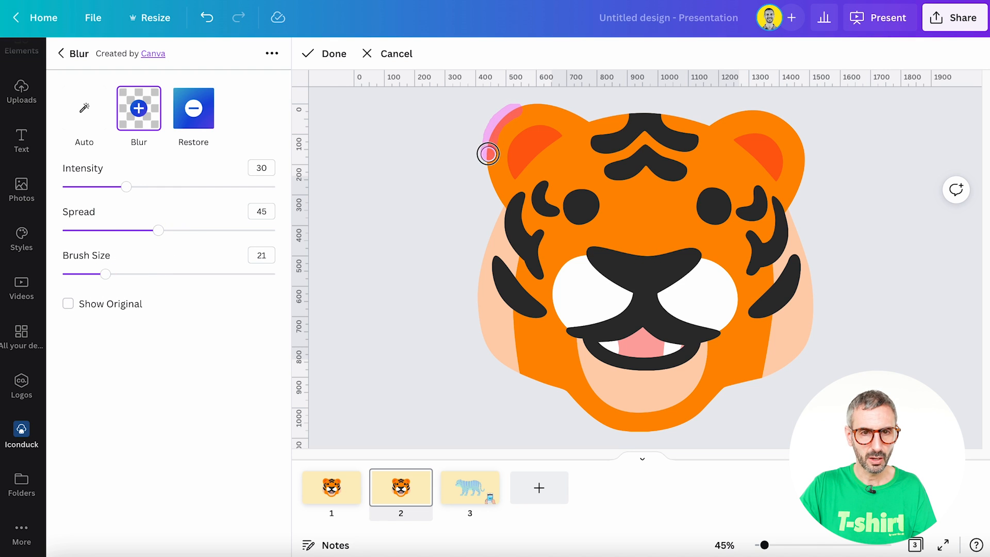
pyautogui.moveTo(492, 175)
pyautogui.mouseDown()
pyautogui.moveTo(503, 203)
pyautogui.moveTo(481, 283)
pyautogui.mouseUp()
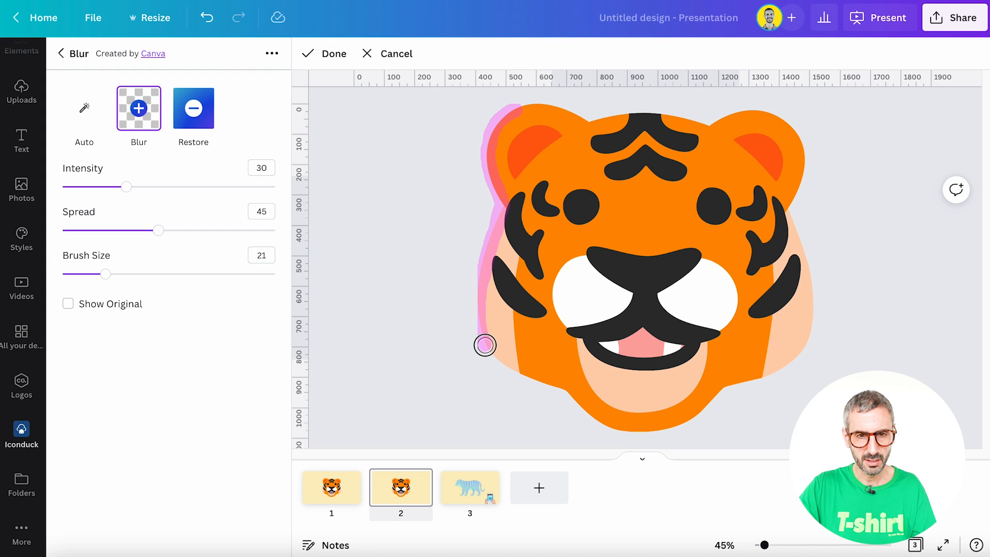
pyautogui.moveTo(498, 365); pyautogui.dragTo(599, 424)
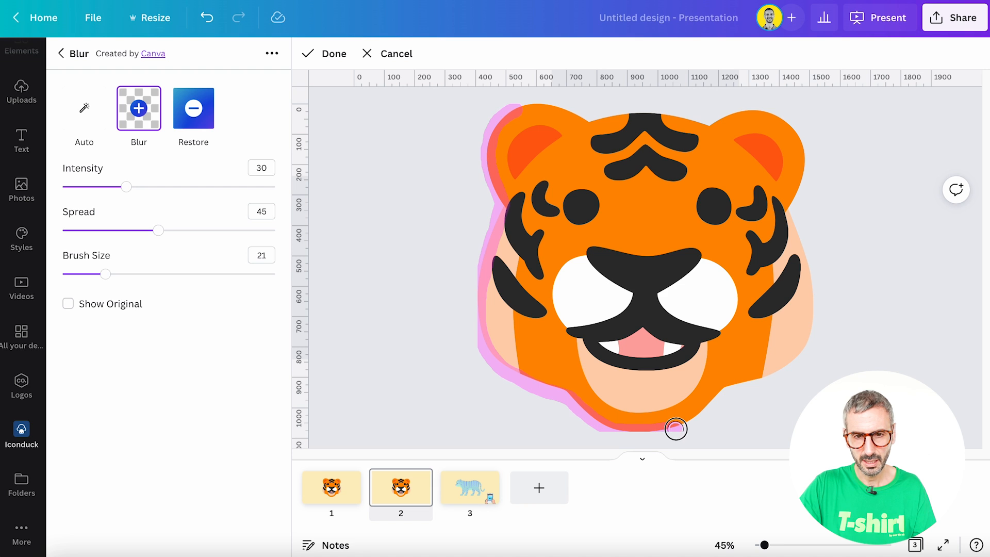
pyautogui.moveTo(675, 428)
pyautogui.mouseDown()
pyautogui.moveTo(803, 349)
pyautogui.moveTo(815, 307)
pyautogui.moveTo(792, 207)
pyautogui.moveTo(806, 152)
pyautogui.moveTo(781, 112)
pyautogui.moveTo(794, 123)
pyautogui.moveTo(770, 107)
pyautogui.moveTo(727, 106)
pyautogui.moveTo(756, 111)
pyautogui.moveTo(708, 125)
pyautogui.moveTo(521, 105)
pyautogui.mouseUp()
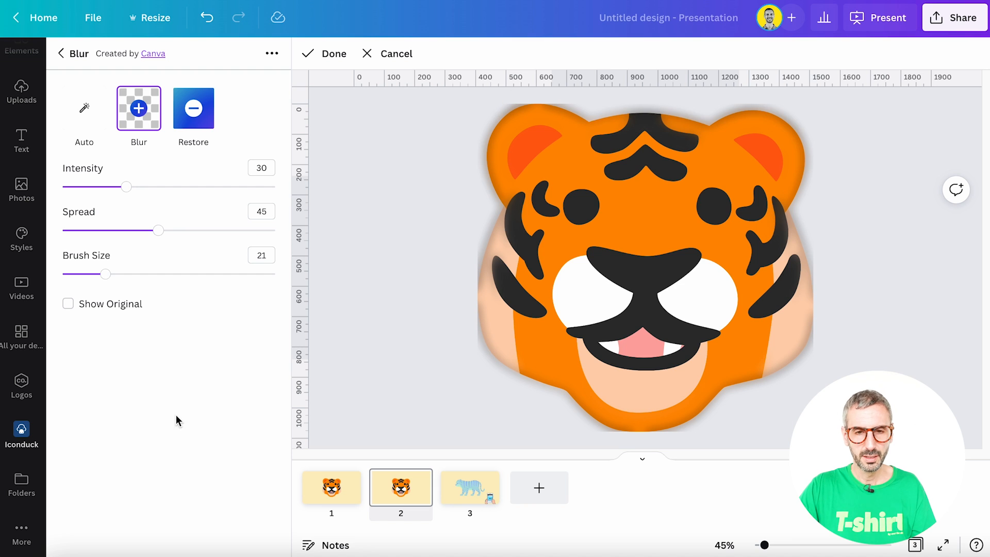
# - Increase the blur spread to 92 and apply the blur effect to the tiger face
pyautogui.moveTo(153, 234); pyautogui.dragTo(259, 234)
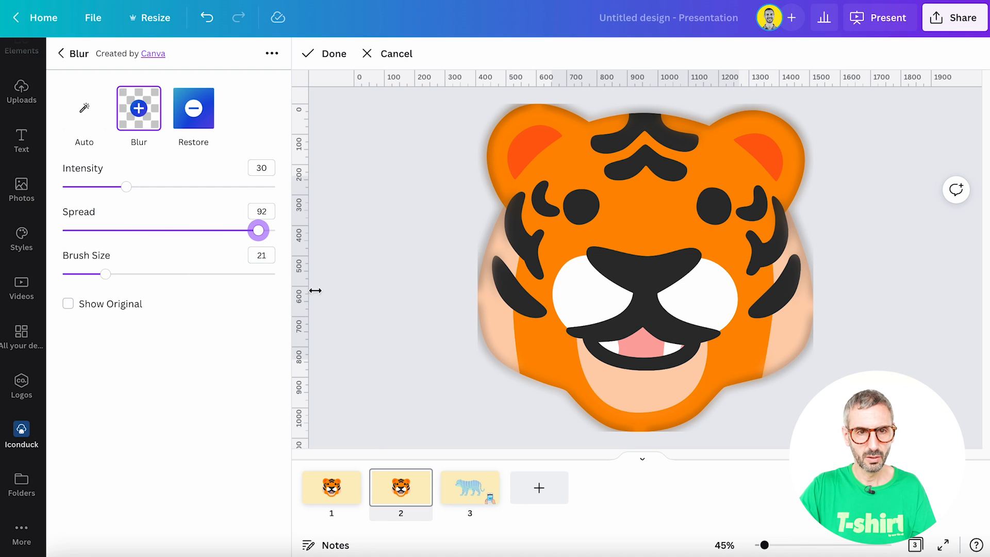
pyautogui.click(331, 51)
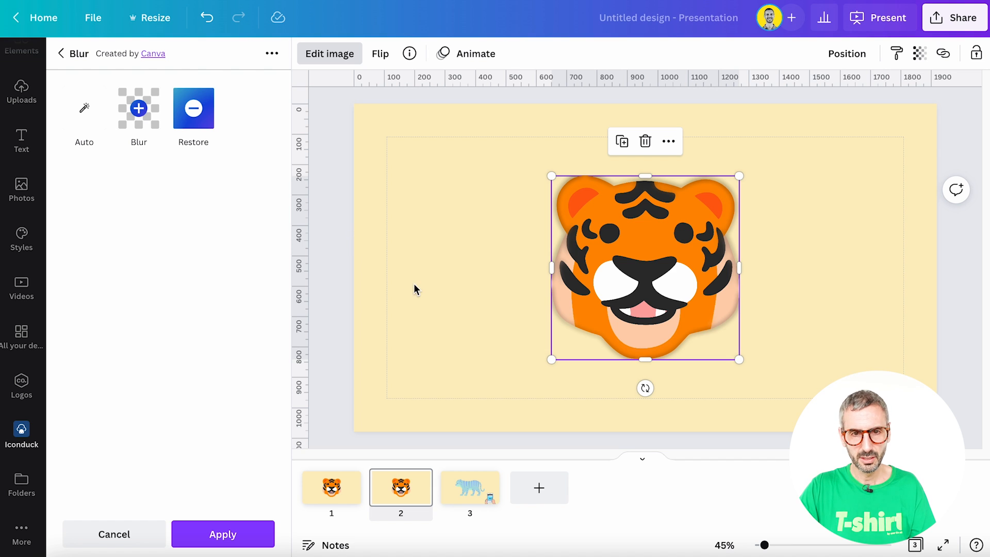
pyautogui.click(250, 536)
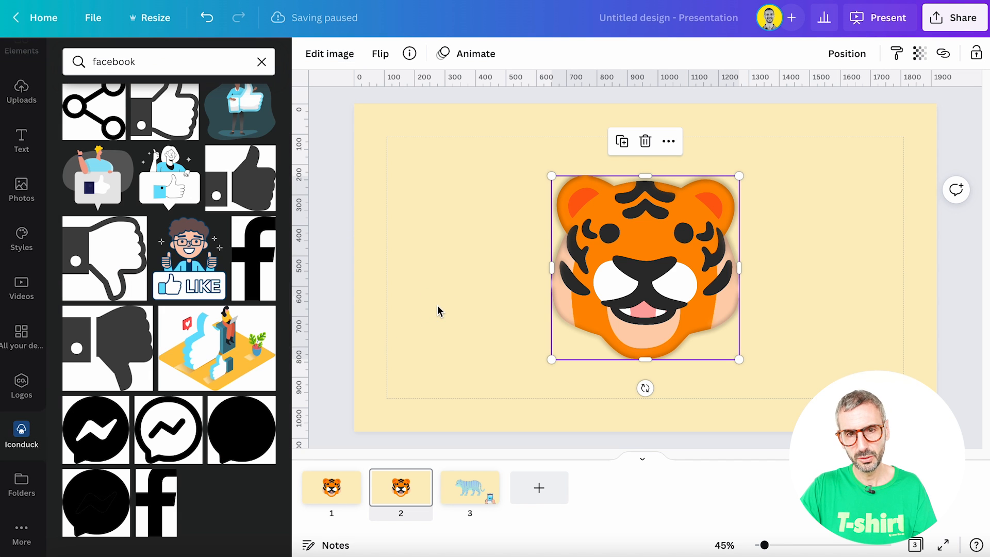
pyautogui.click(438, 310)
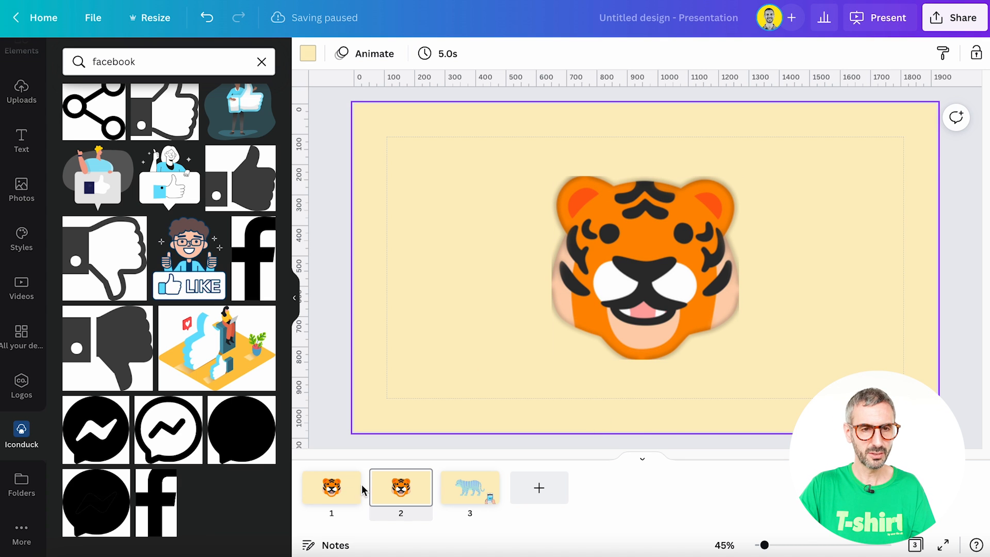
# - Search the Iconduck library for "tree"
pyautogui.scroll(-10, 134, 267)
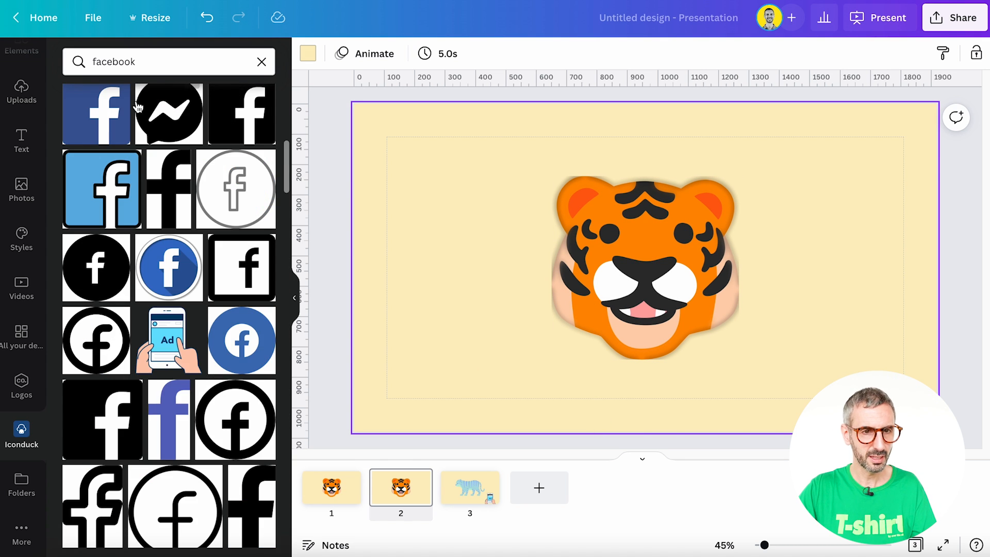
pyautogui.click(128, 62)
pyautogui.doubleClick(129, 62)
pyautogui.write('tre')
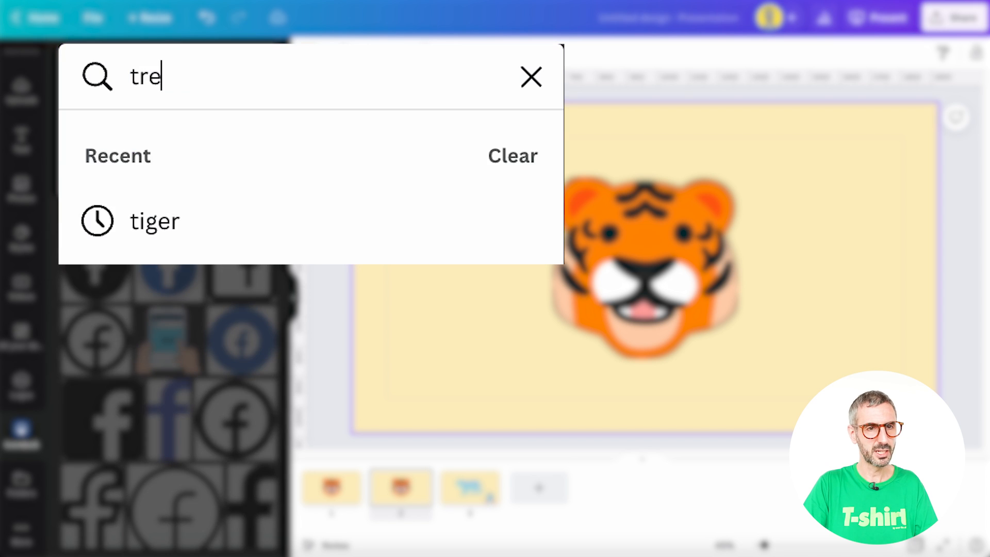
pyautogui.write('e')
pyautogui.press('Return')
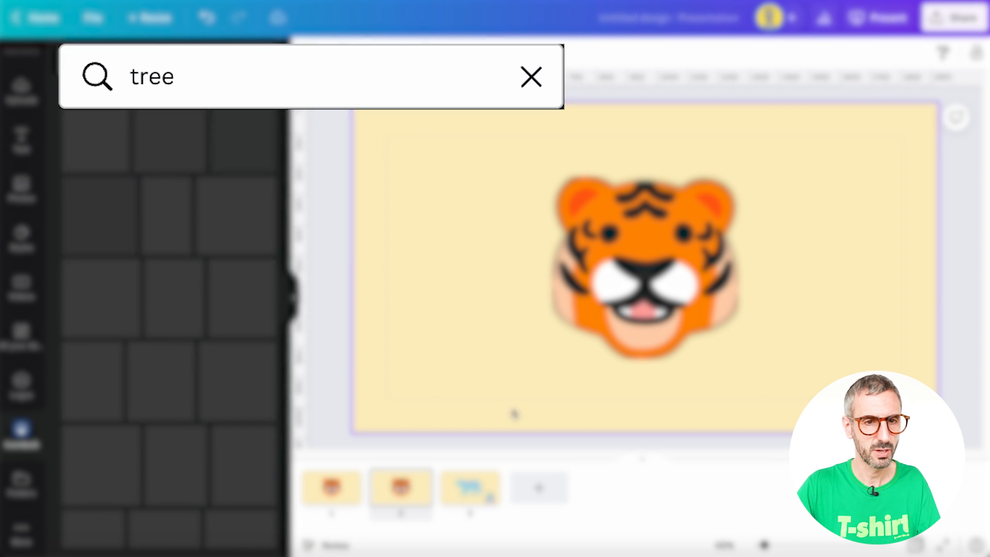
# - Replace the tiger face on slide 2 with the palm tree icon from the tree results
pyautogui.click(629, 294)
pyautogui.press('Delete')
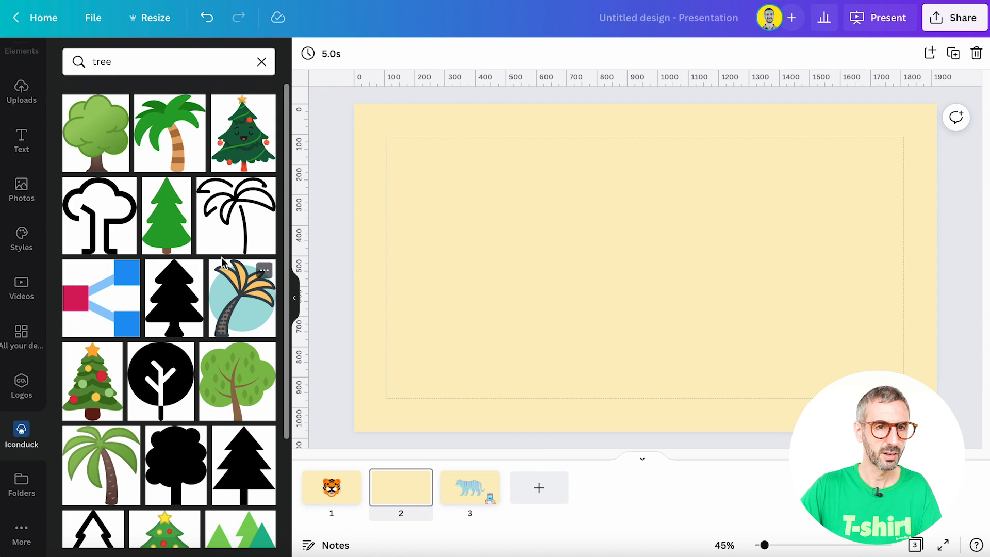
pyautogui.click(170, 152)
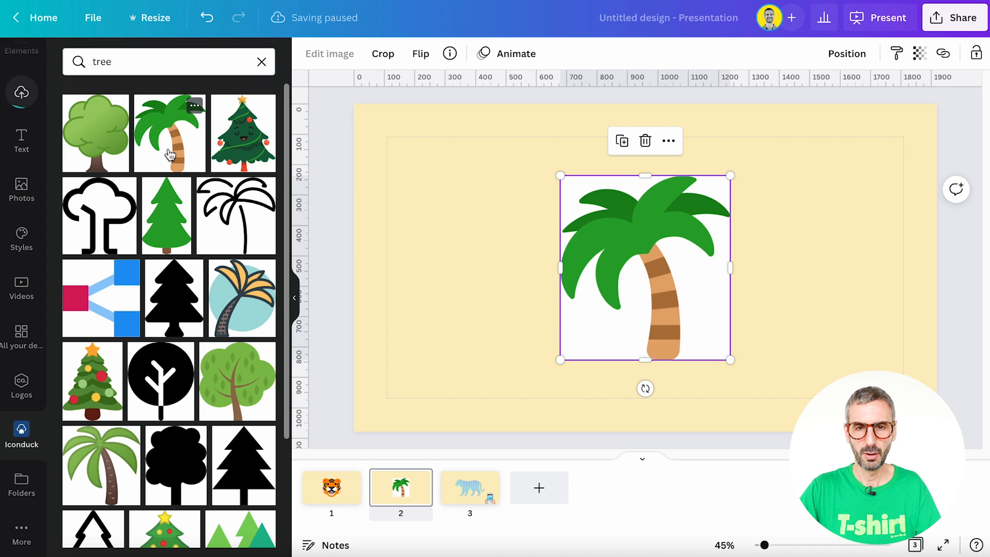
# - Open the palm tree's image effects and apply the Backdrop shadow
pyautogui.click(651, 376)
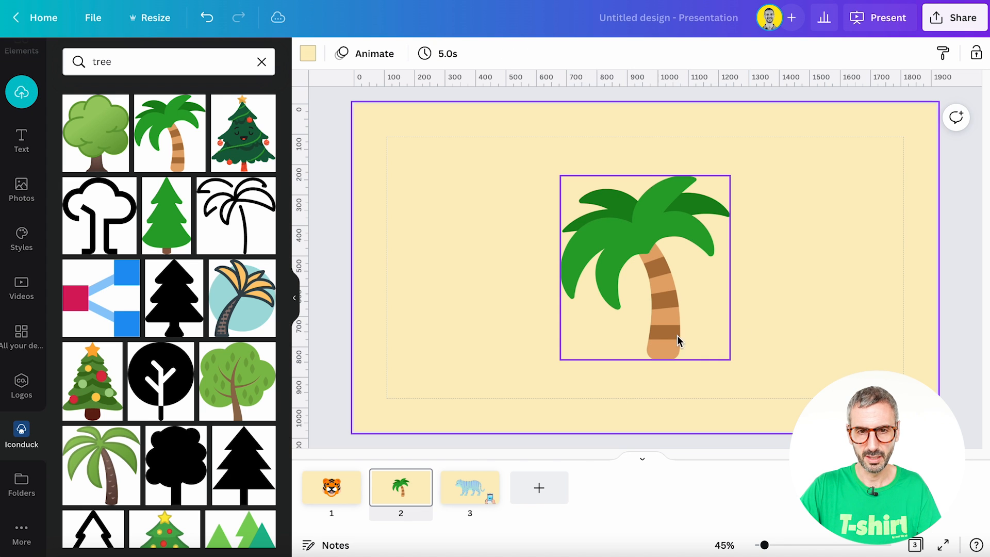
pyautogui.click(662, 311)
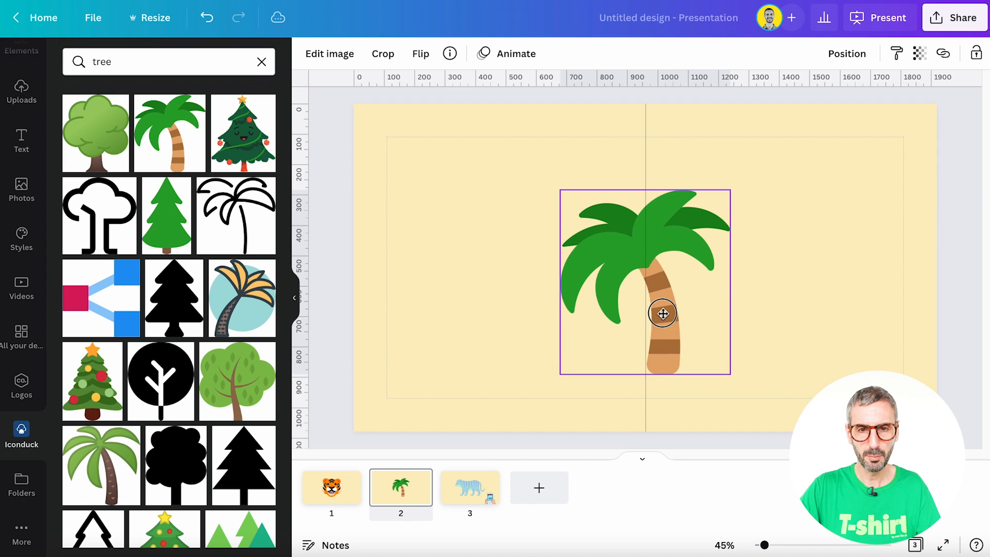
pyautogui.click(342, 54)
pyautogui.scroll(-8, 180, 268)
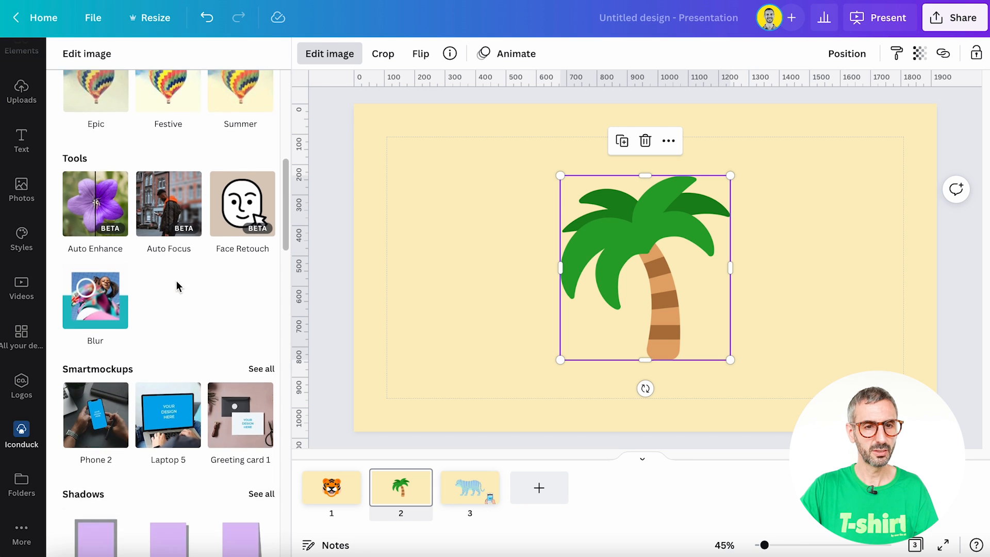
pyautogui.scroll(-5, 177, 286)
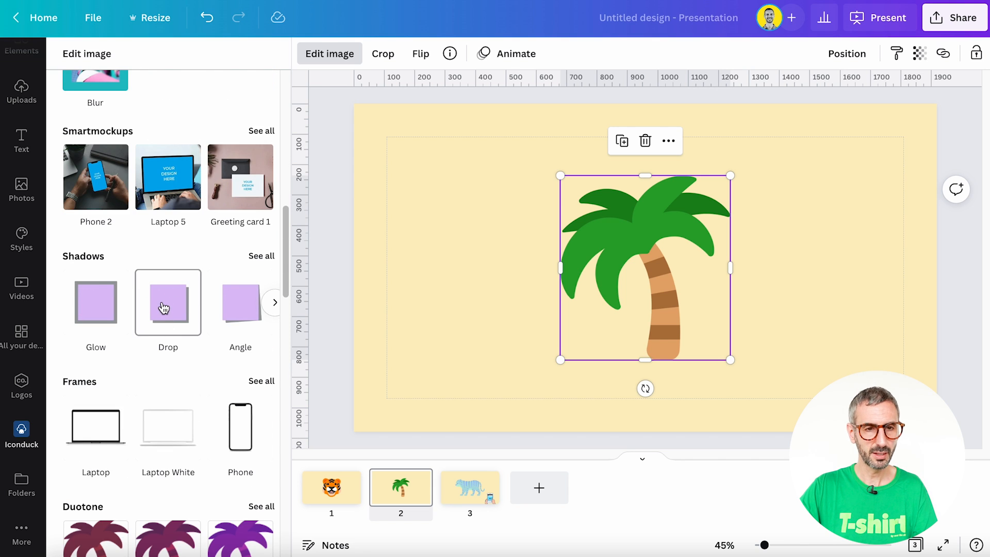
pyautogui.click(260, 257)
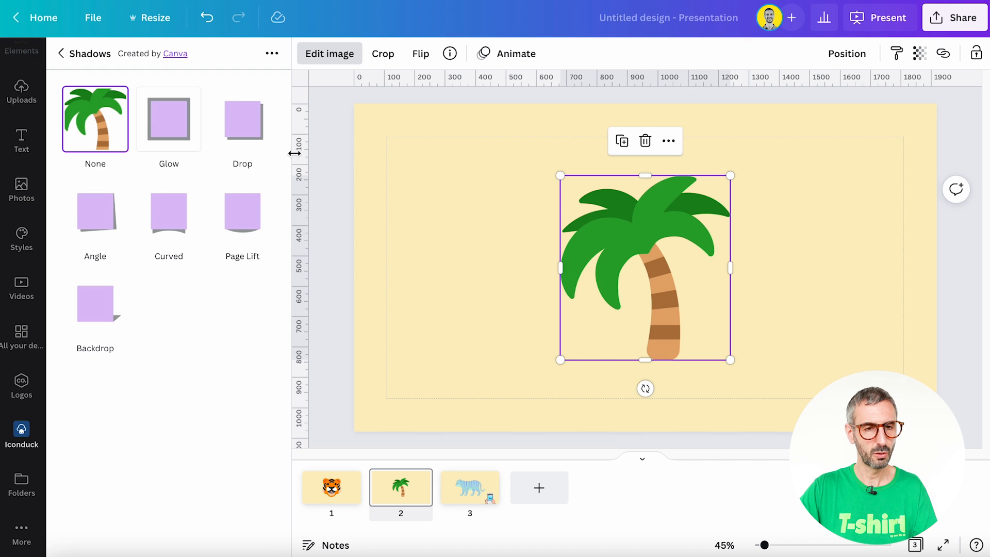
pyautogui.click(111, 307)
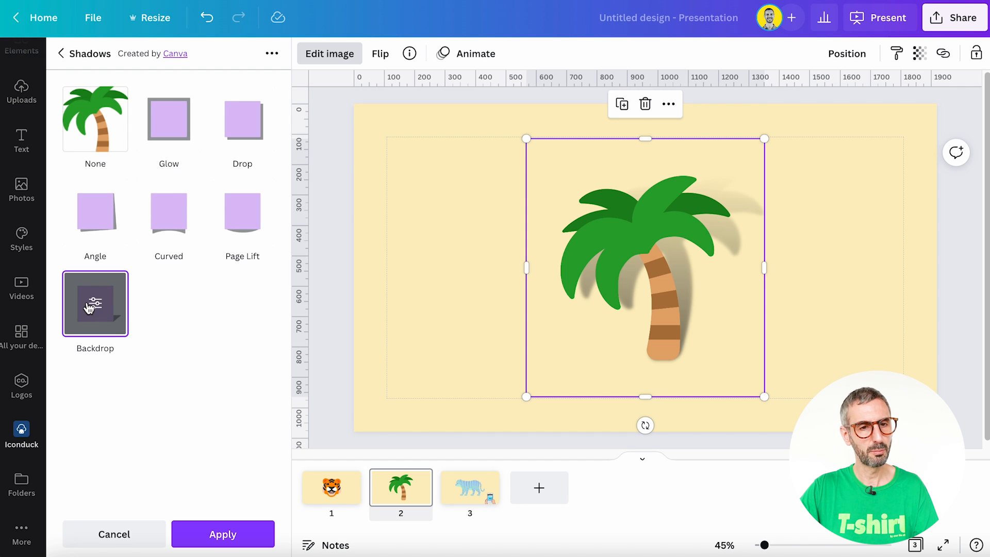
# - Set the backdrop shadow's horizontal angle to 21 and apply the shadow
pyautogui.click(90, 307)
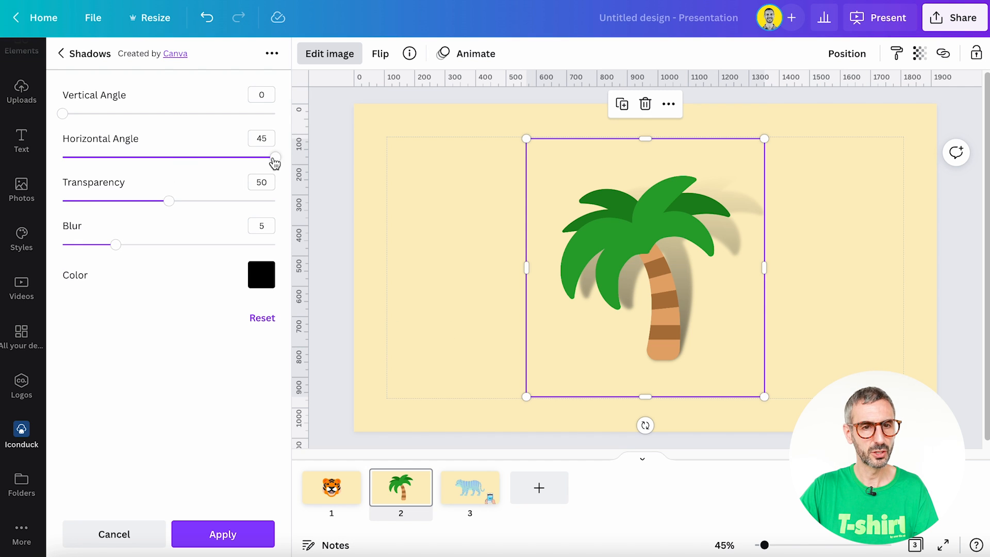
pyautogui.moveTo(275, 161); pyautogui.dragTo(221, 161)
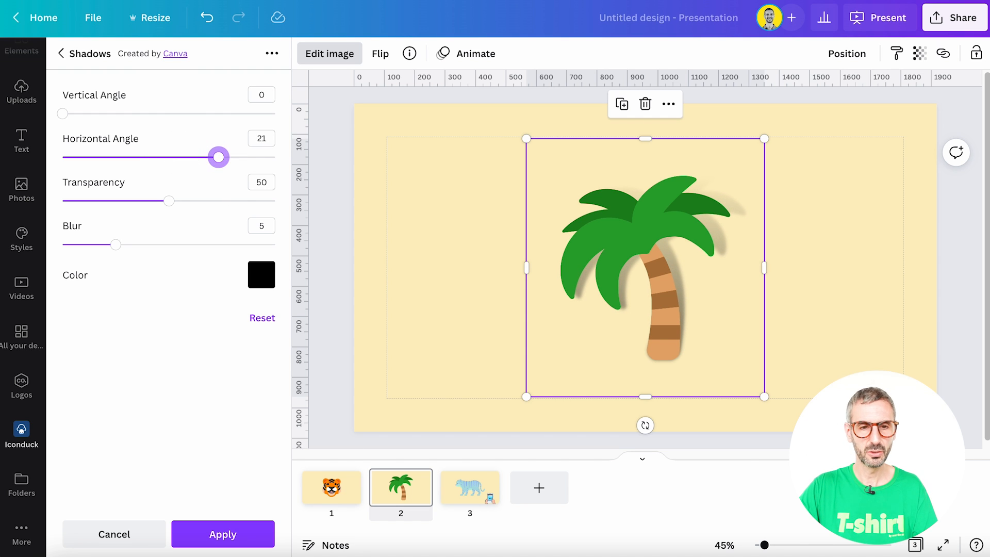
pyautogui.click(237, 534)
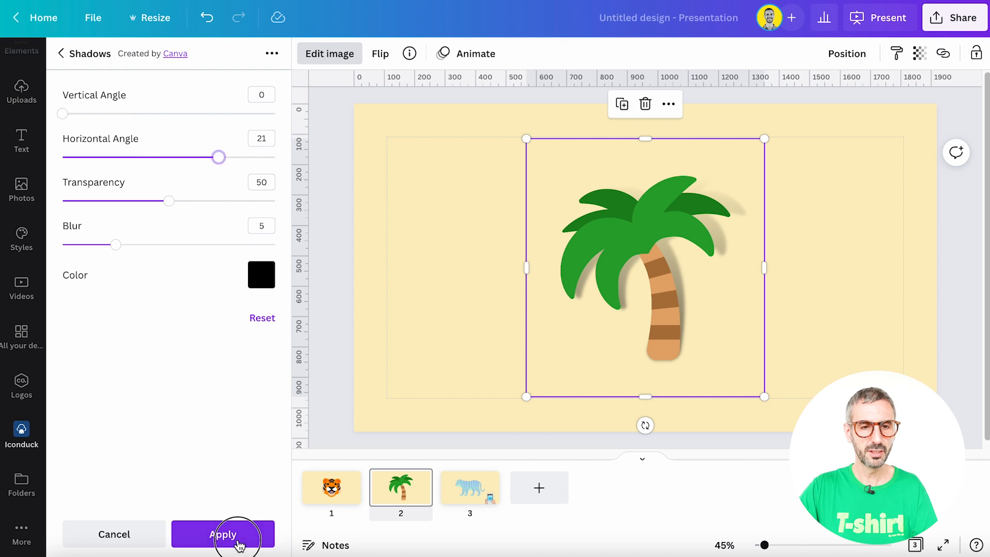
pyautogui.click(333, 410)
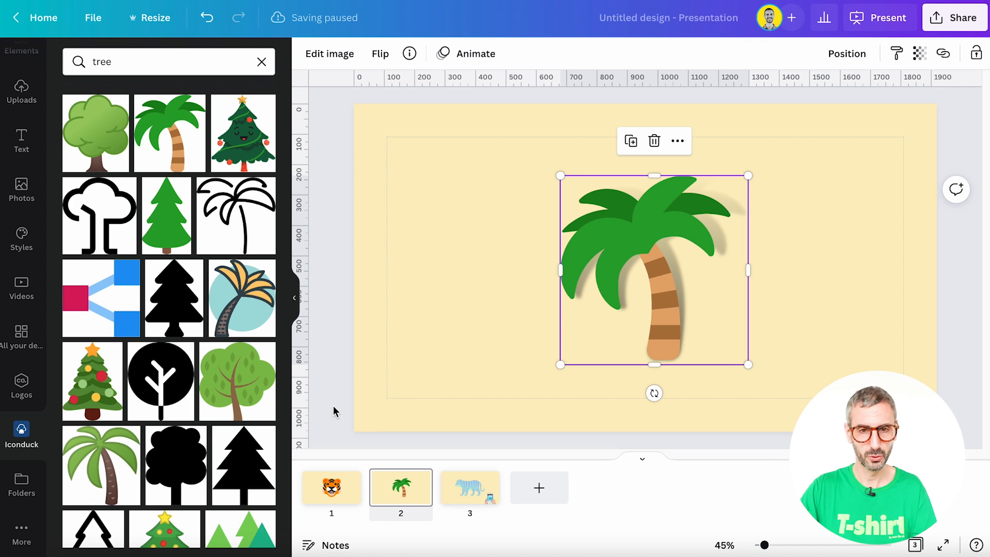
# - Apply the Tumble photo animation to the palm tree
pyautogui.click(775, 322)
pyautogui.click(694, 309)
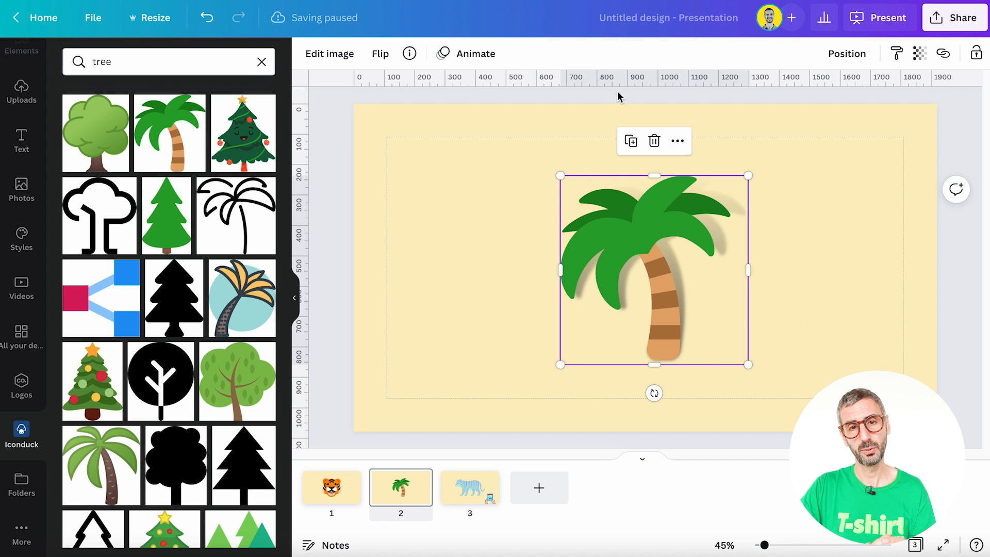
pyautogui.click(462, 53)
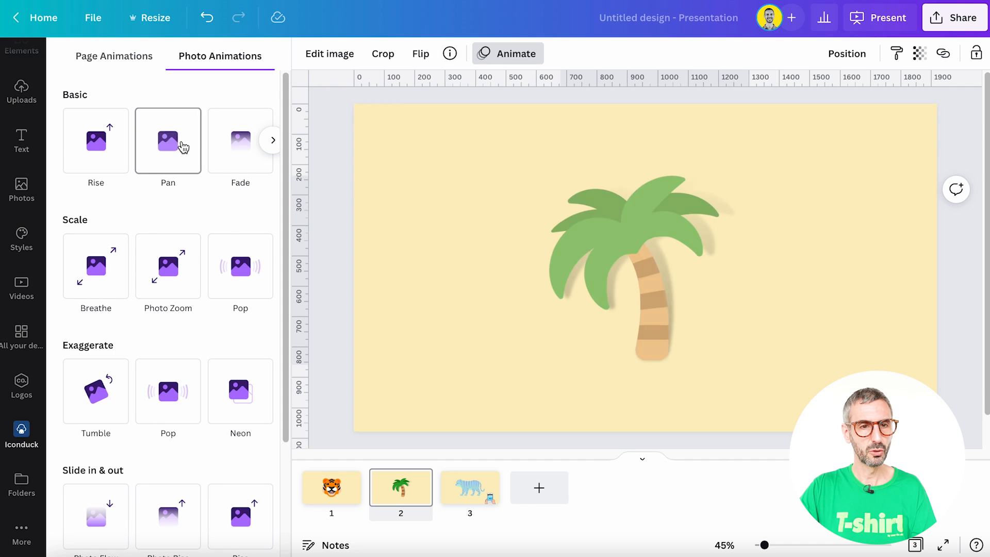
pyautogui.click(98, 402)
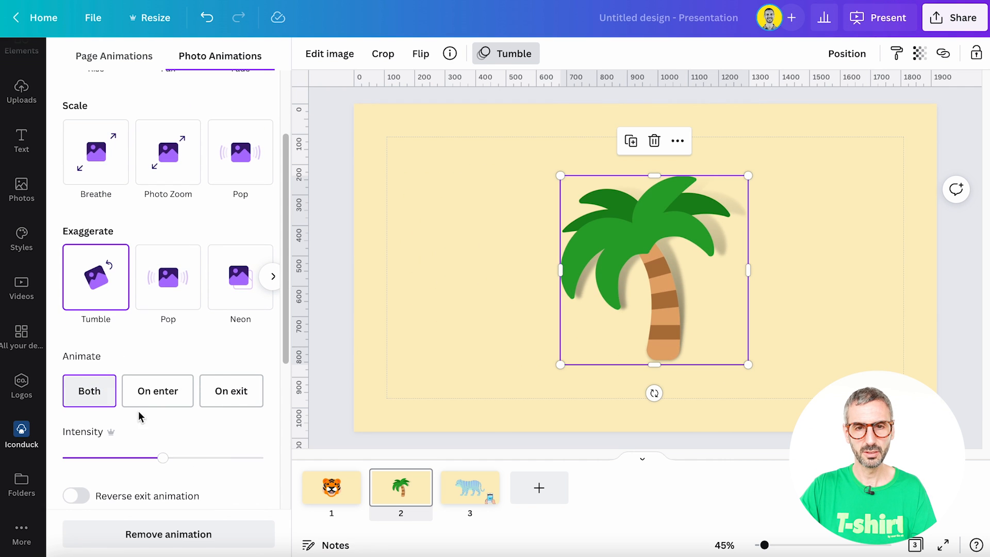